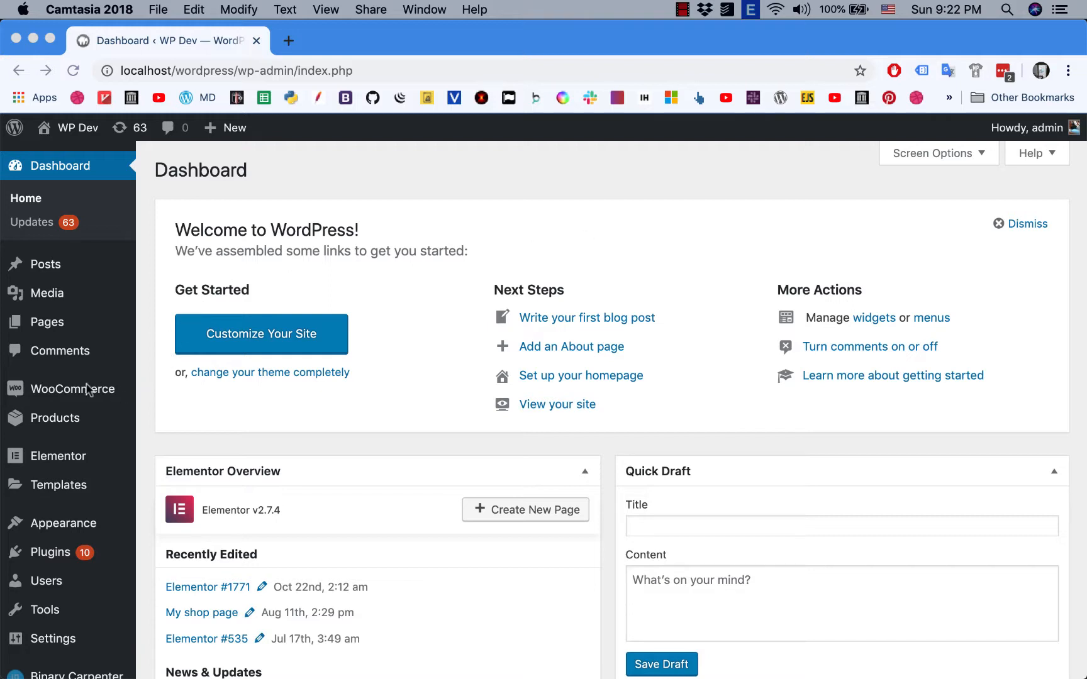
# - Enable tax rates and calculations in the WooCommerce general settings and save the changes
pyautogui.click(157, 406)
pyautogui.moveTo(106, 398)
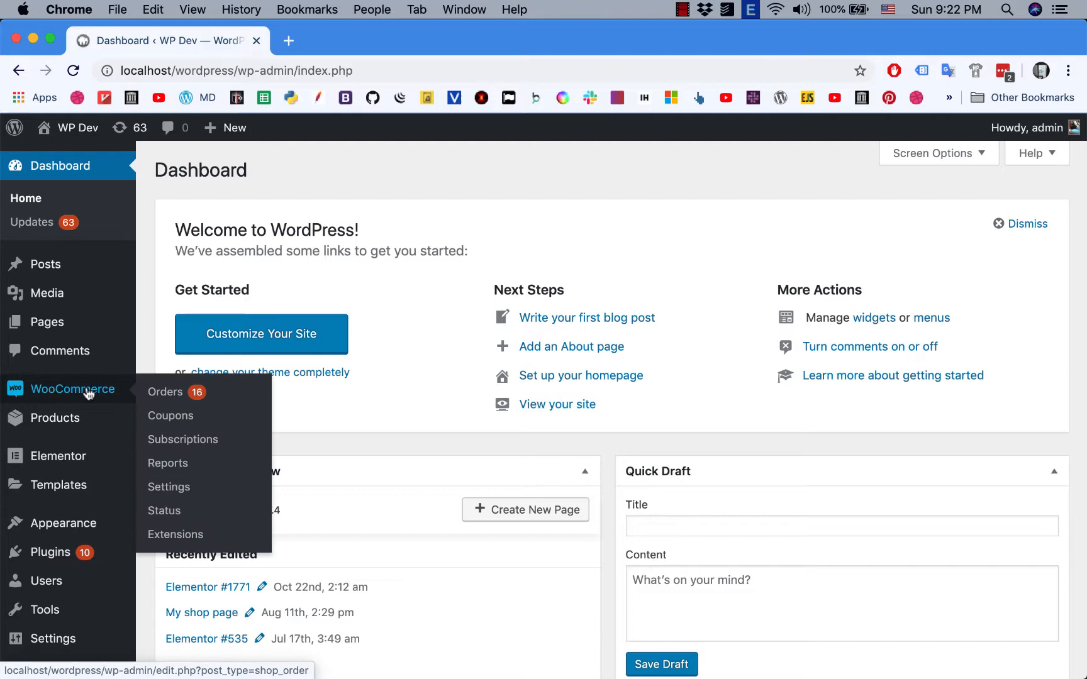
pyautogui.click(162, 488)
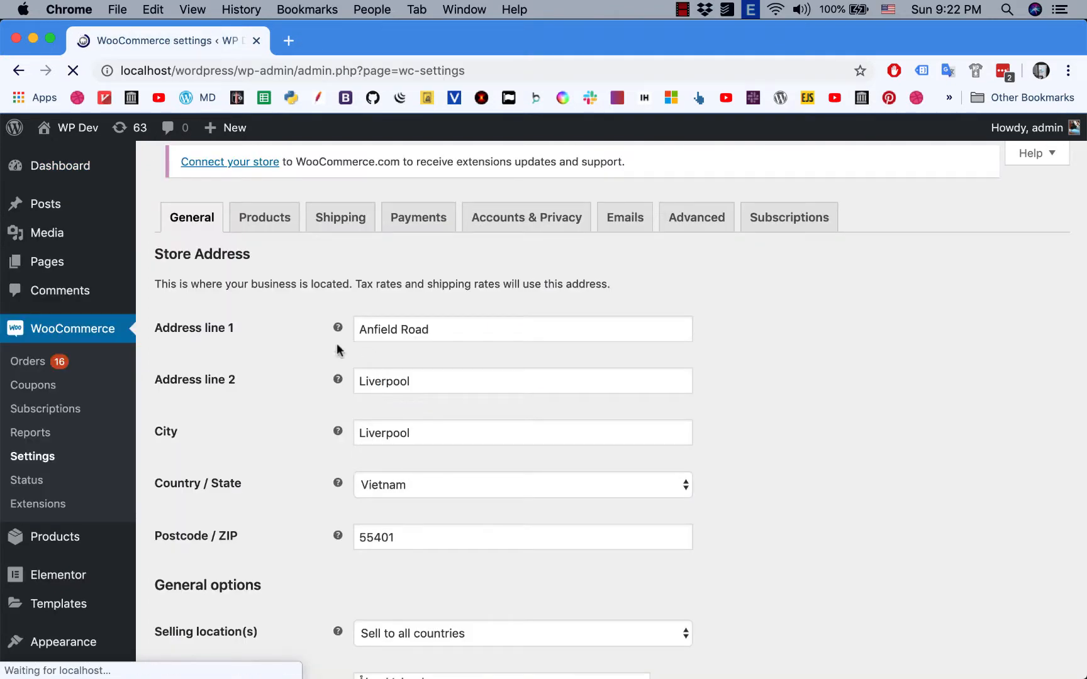
pyautogui.scroll(-6, 184, 357)
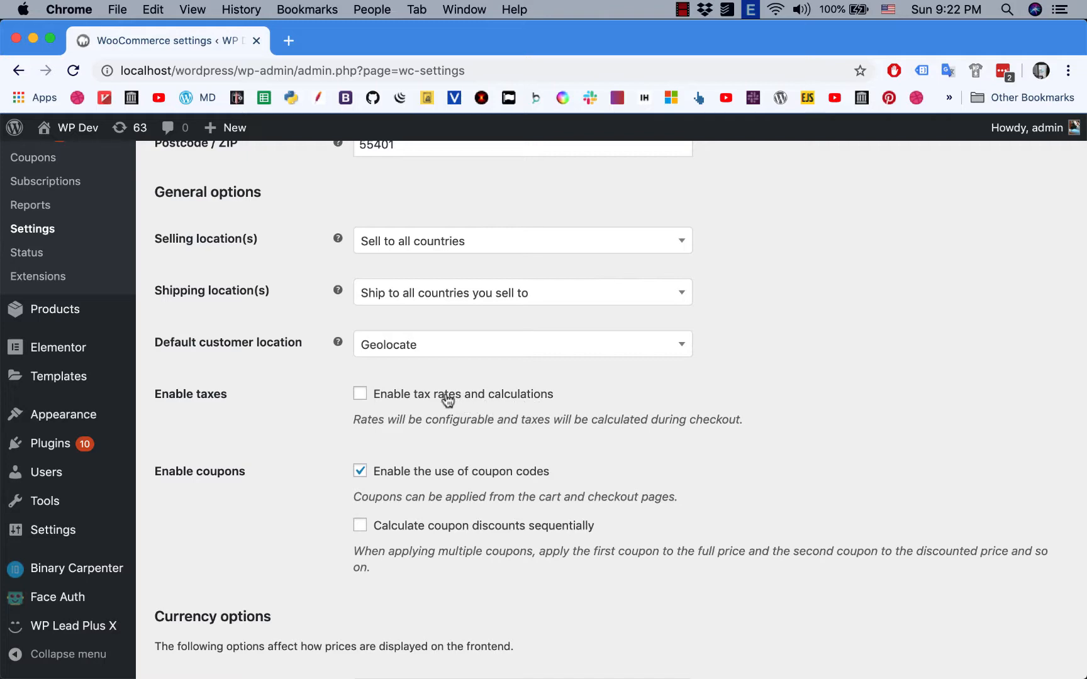
pyautogui.click(359, 394)
pyautogui.scroll(-6, 294, 439)
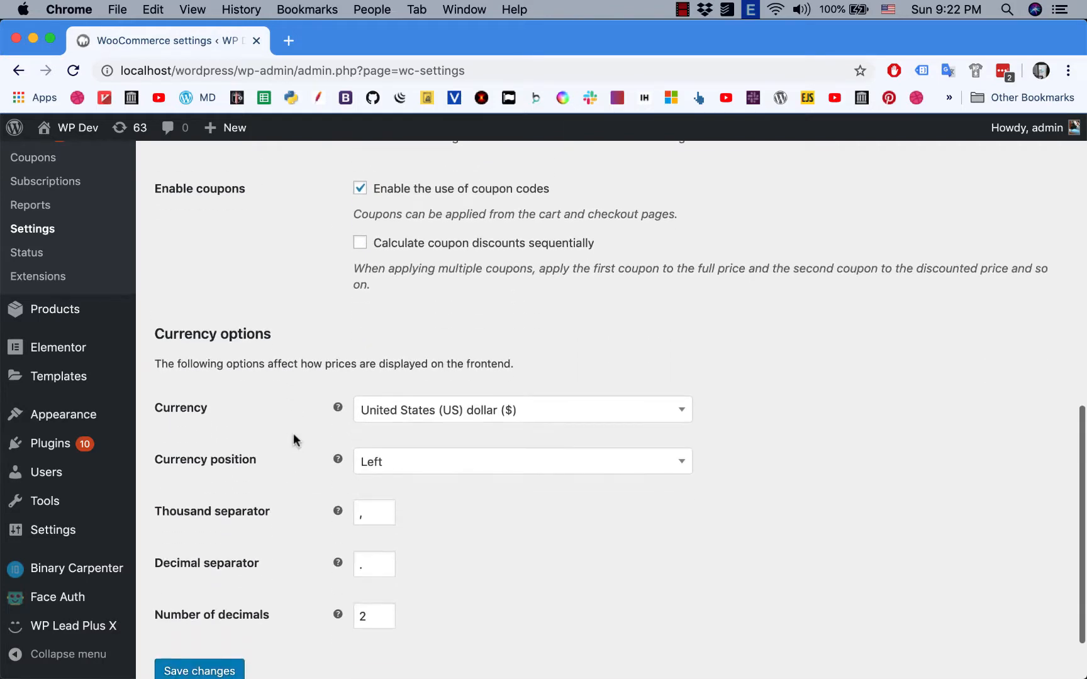
pyautogui.click(224, 599)
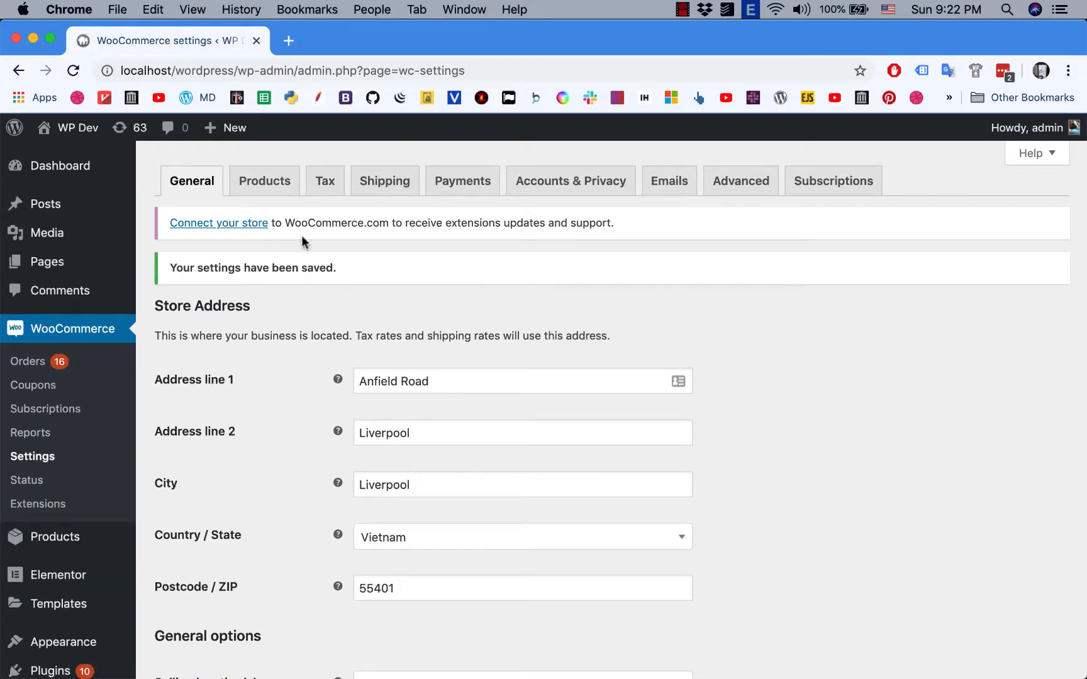
# - Examine the store's tax options, including the address choices for calculating tax and the shipping tax class setting
pyautogui.click(325, 183)
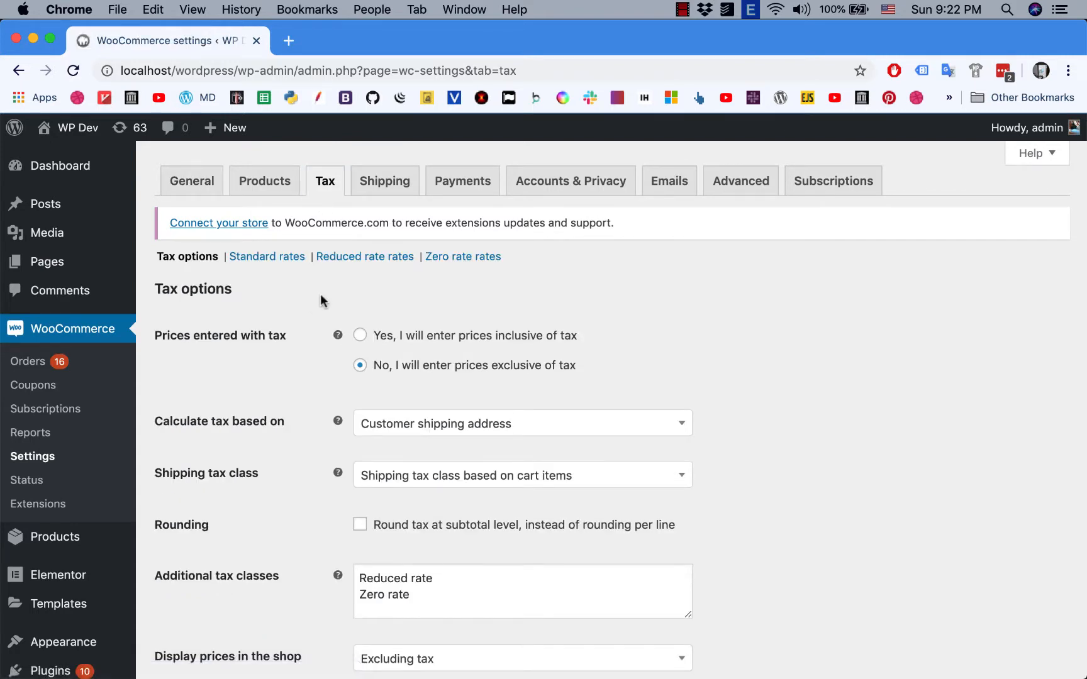
pyautogui.scroll(-2, 320, 299)
pyautogui.scroll(-6, 320, 293)
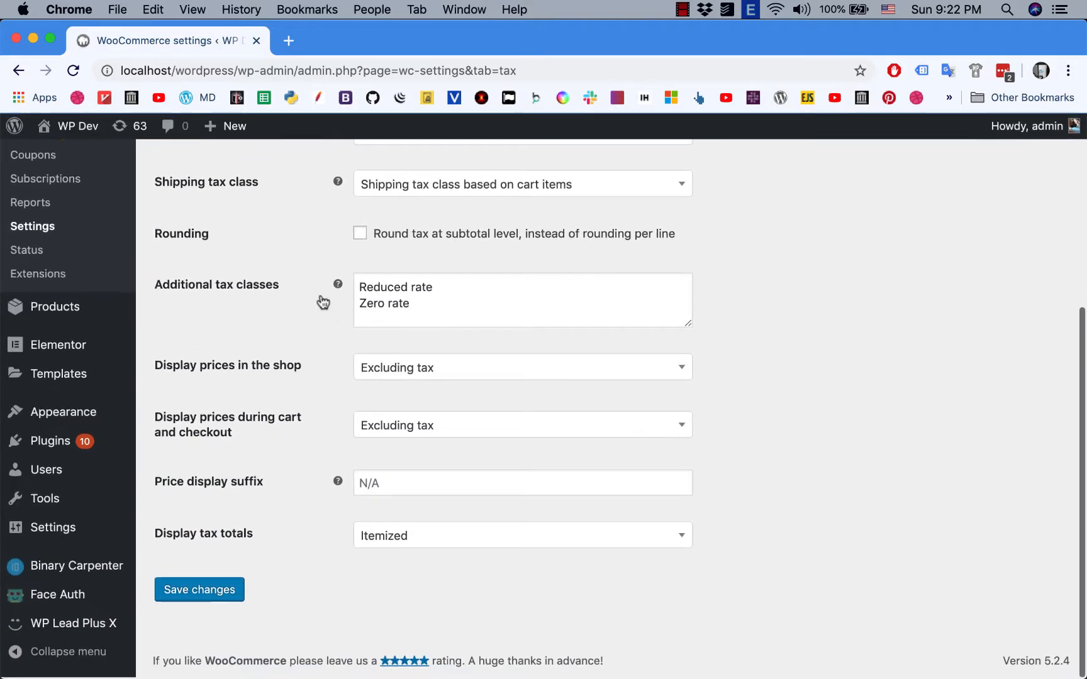
pyautogui.scroll(6, 321, 294)
pyautogui.scroll(2, 320, 294)
pyautogui.scroll(-5, 320, 294)
pyautogui.scroll(5, 320, 293)
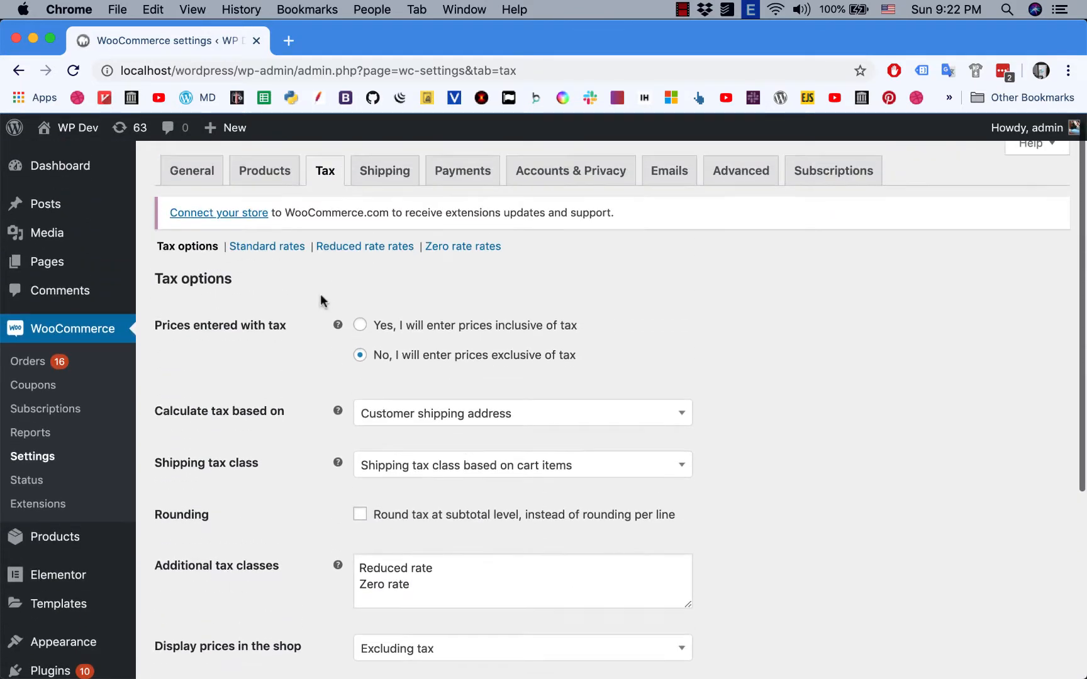
pyautogui.scroll(-1, 320, 295)
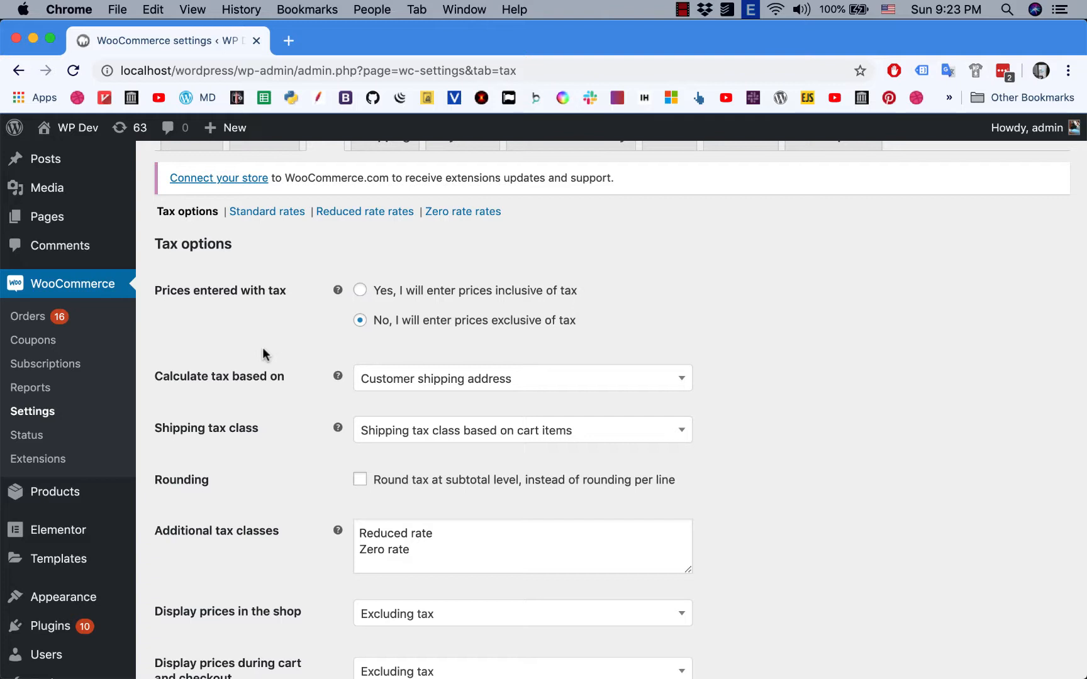
pyautogui.scroll(-1, 265, 354)
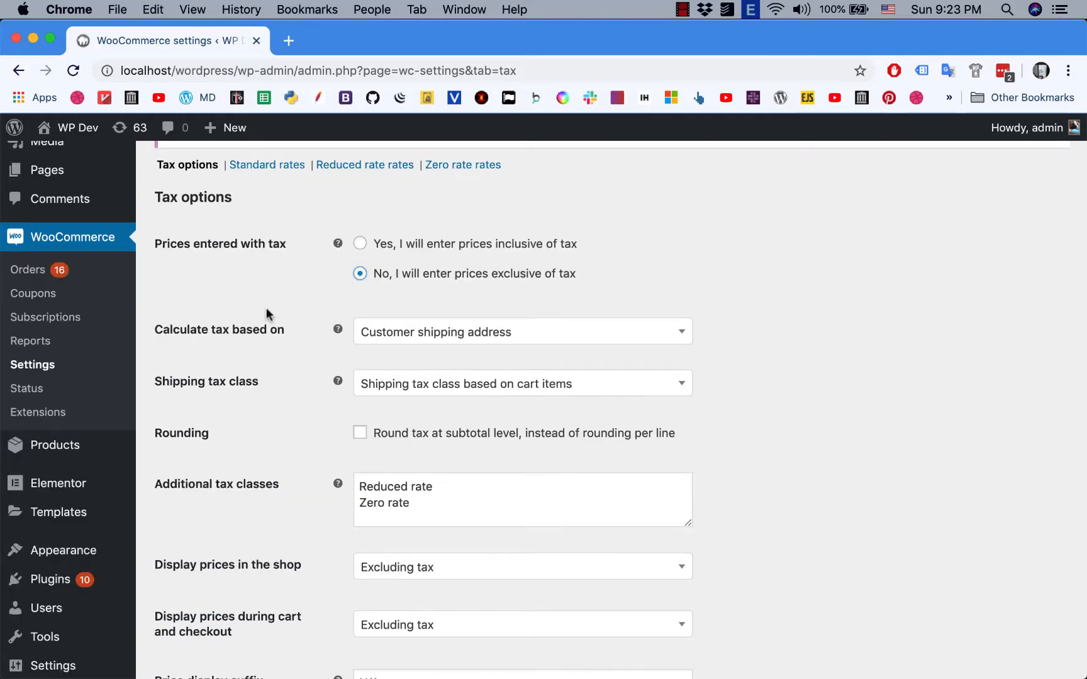
pyautogui.click(369, 339)
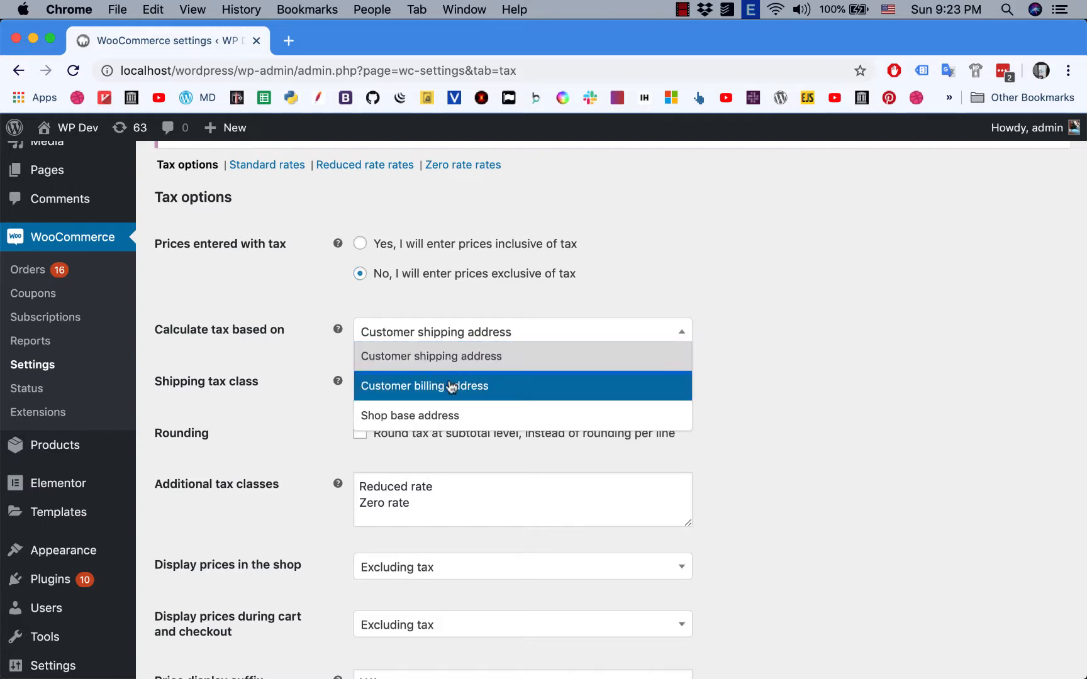
pyautogui.click(290, 373)
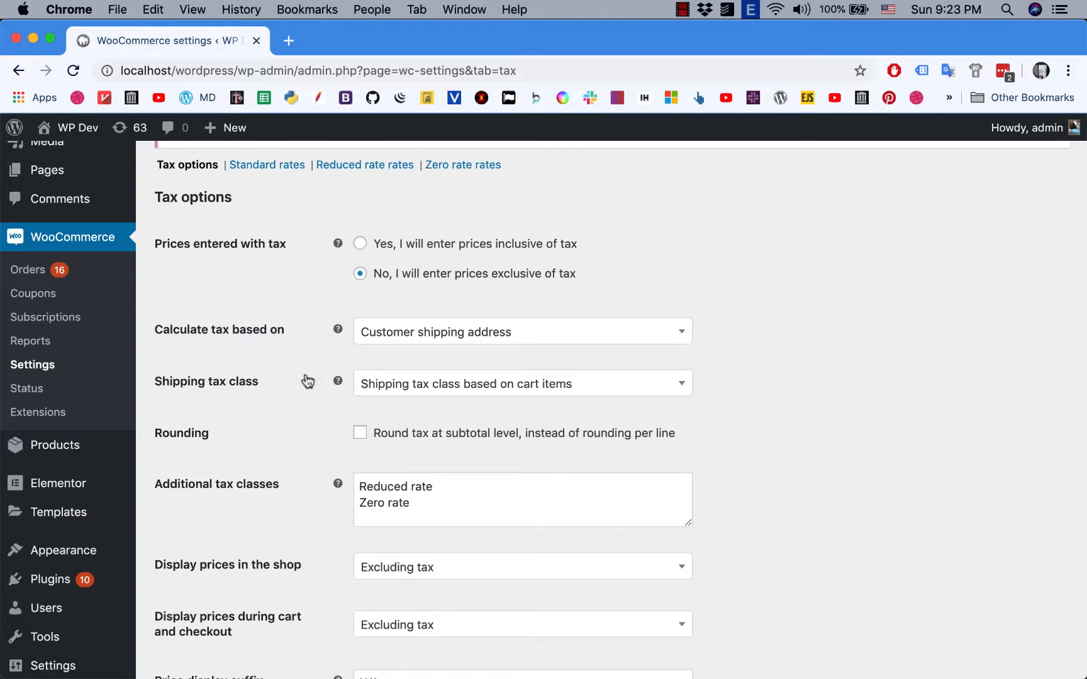
pyautogui.scroll(-2, 307, 380)
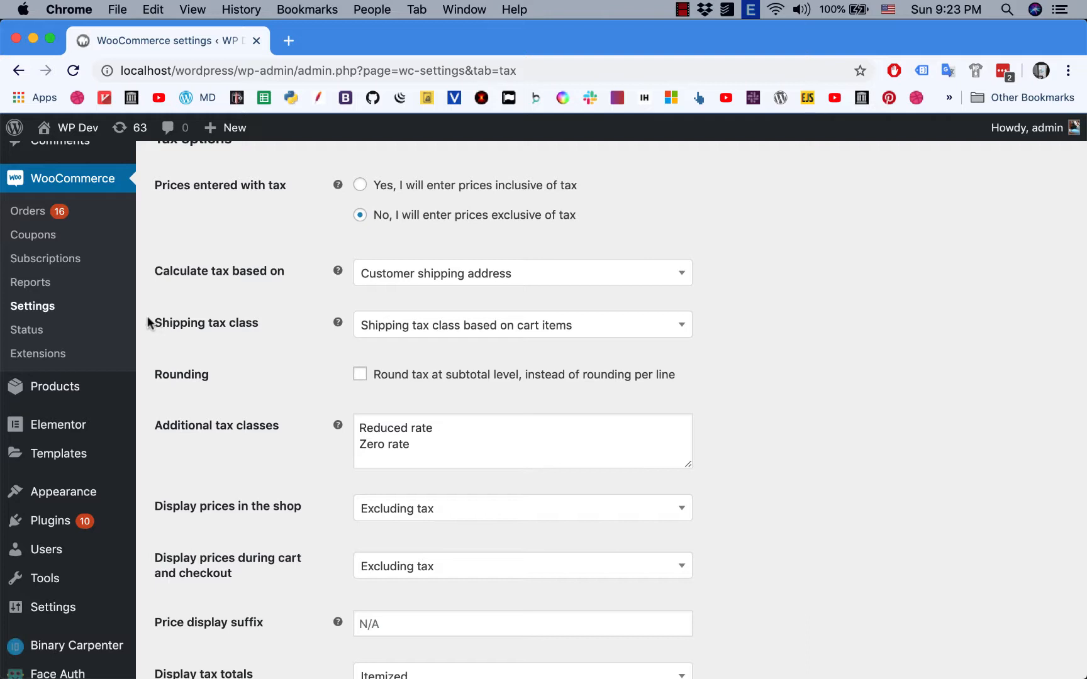
pyautogui.moveTo(149, 321); pyautogui.dragTo(257, 328)
pyautogui.click(215, 326)
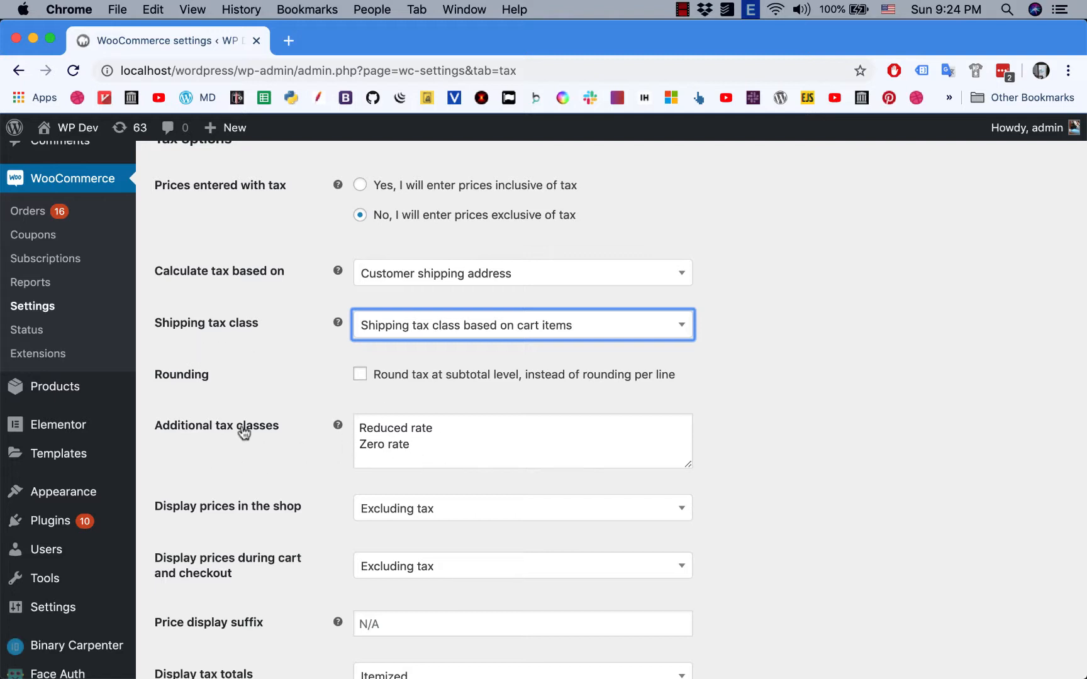
# - Add "Shipping tax" as an additional tax class and save the tax options
pyautogui.click(464, 444)
pyautogui.press('Return')
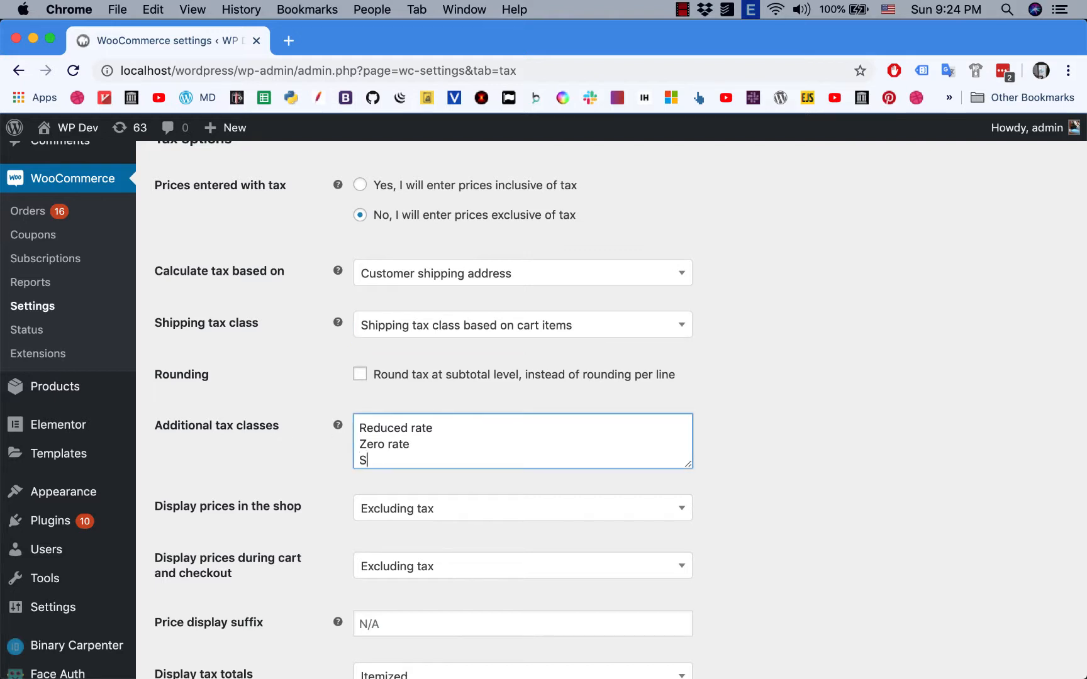
pyautogui.write('Shipping tax')
pyautogui.scroll(-5, 792, 432)
pyautogui.click(190, 603)
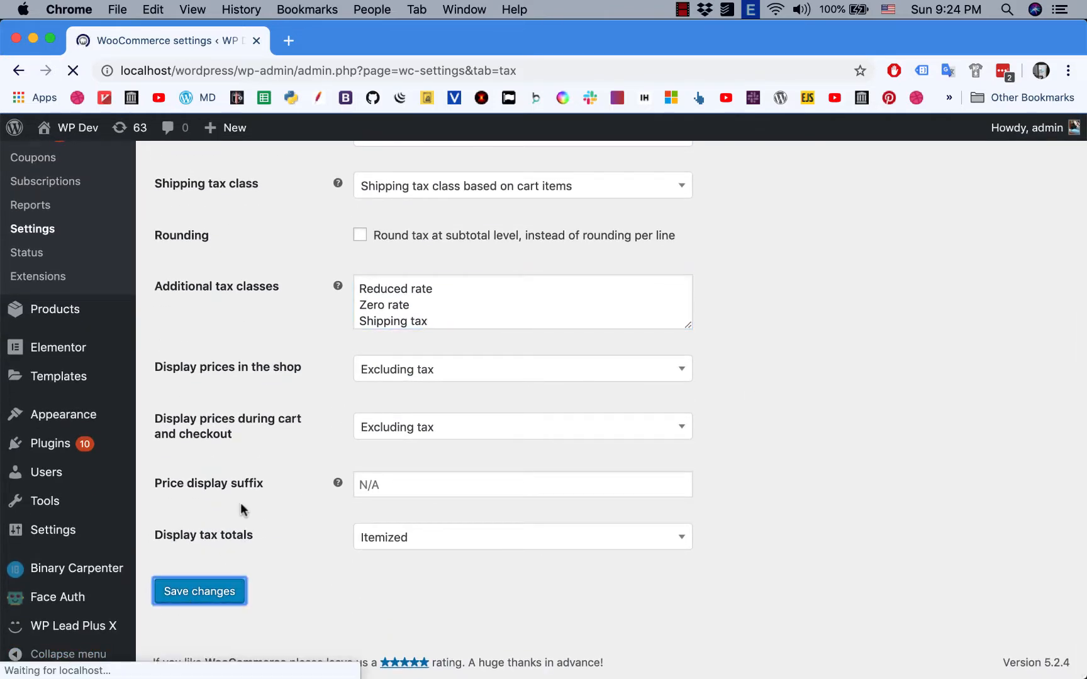
# - Set the shipping tax class to "Shipping tax" and save the tax options
pyautogui.scroll(-2, 283, 481)
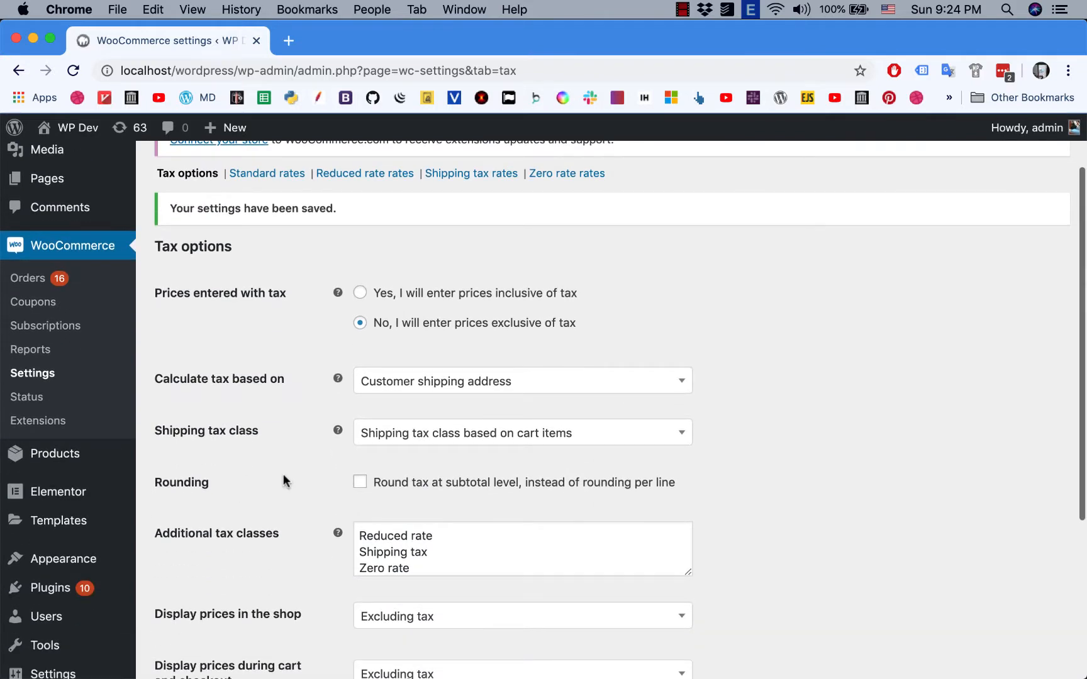
pyautogui.click(398, 434)
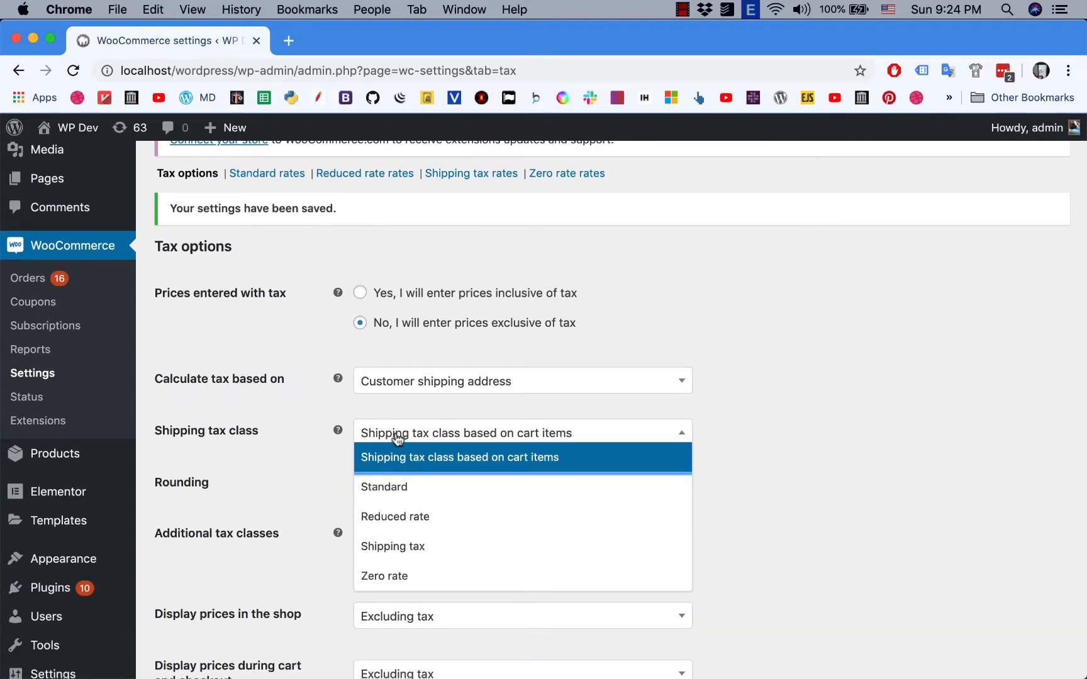
pyautogui.click(426, 552)
pyautogui.click(318, 459)
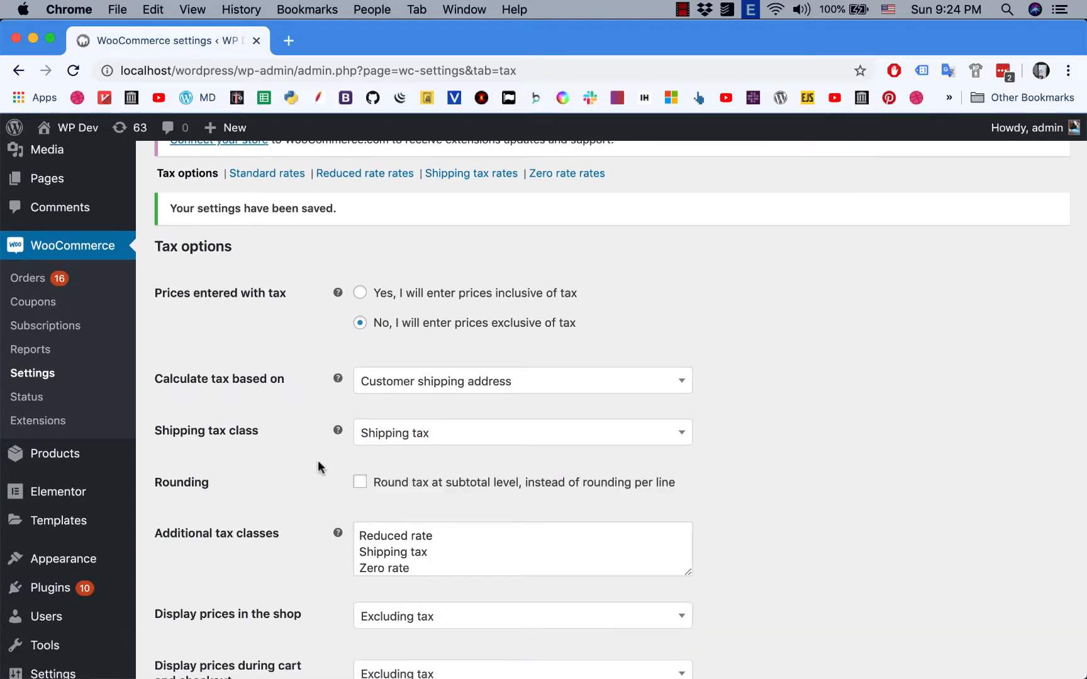
pyautogui.scroll(-1, 325, 451)
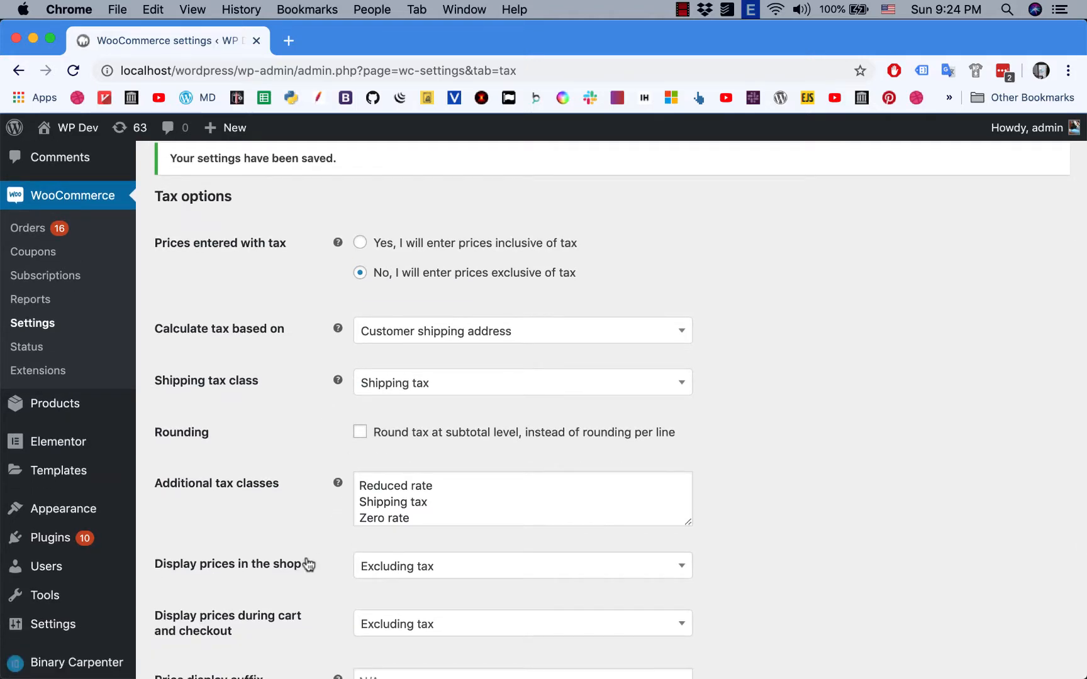
pyautogui.scroll(-4, 235, 534)
pyautogui.click(198, 598)
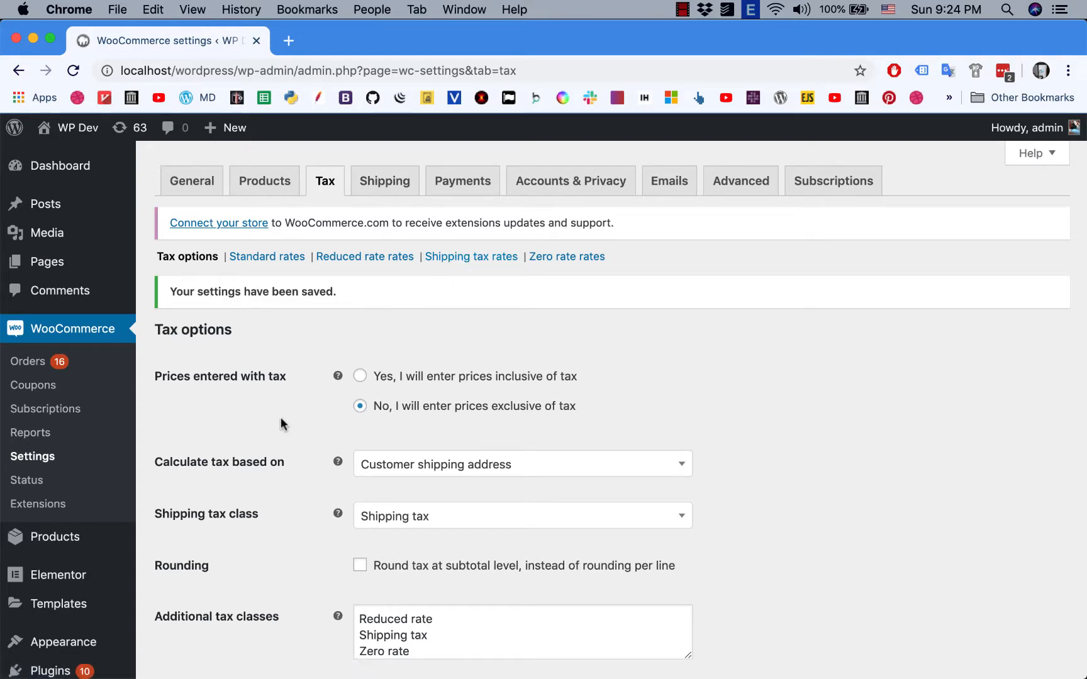
pyautogui.scroll(-5, 282, 425)
pyautogui.scroll(-3, 281, 423)
pyautogui.scroll(4, 281, 424)
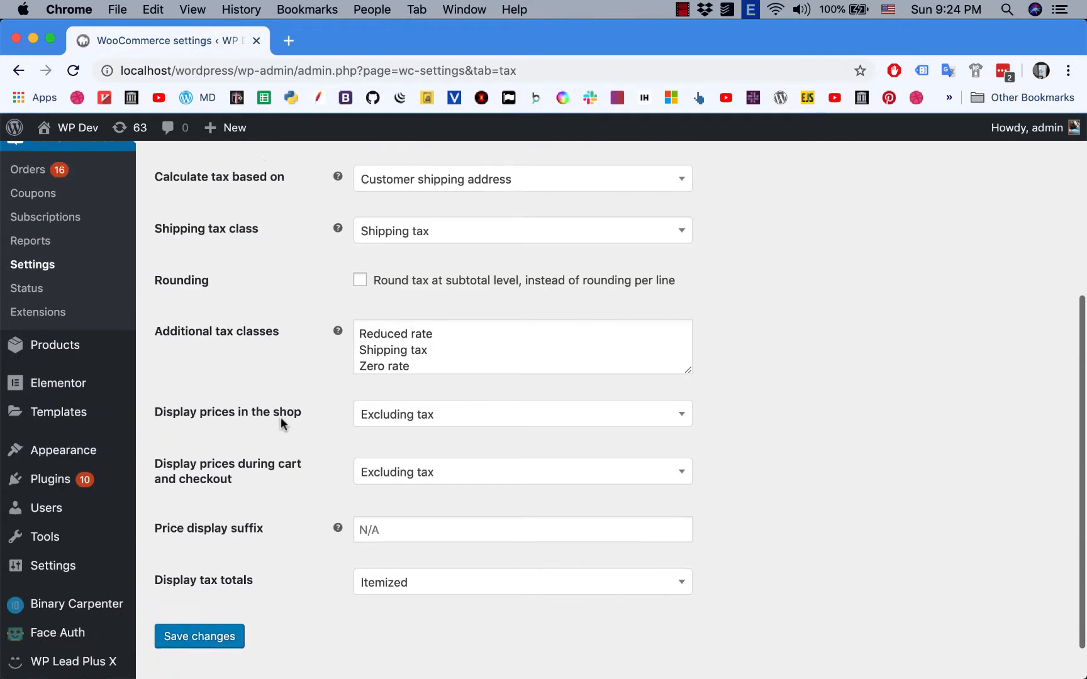
pyautogui.scroll(3, 293, 434)
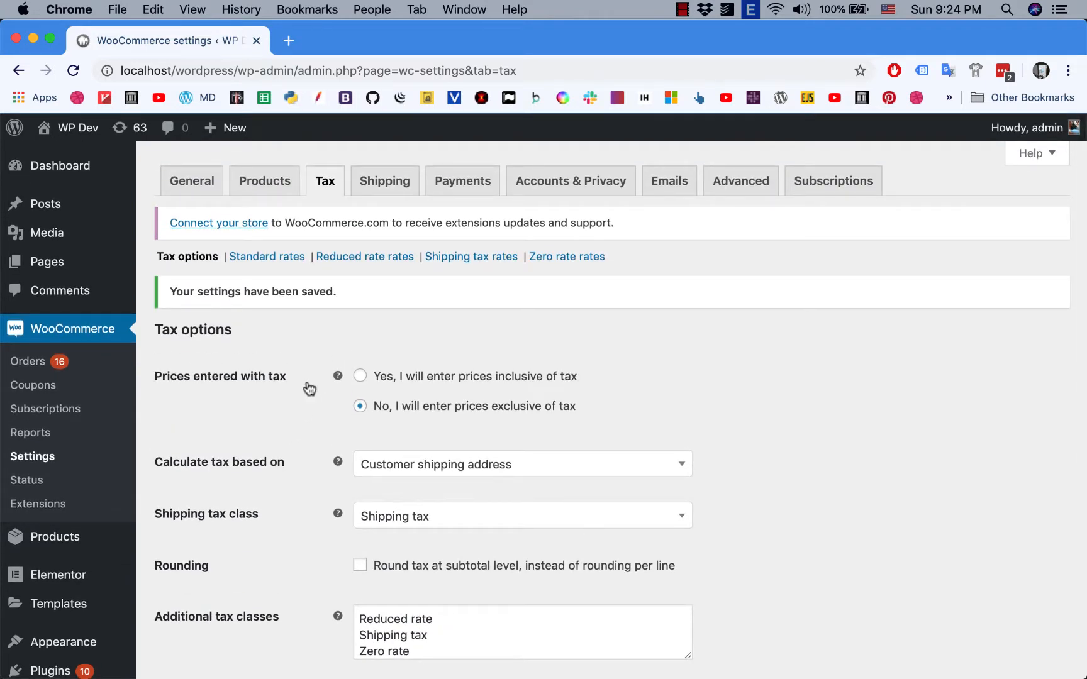
pyautogui.doubleClick(268, 350)
pyautogui.click(323, 355)
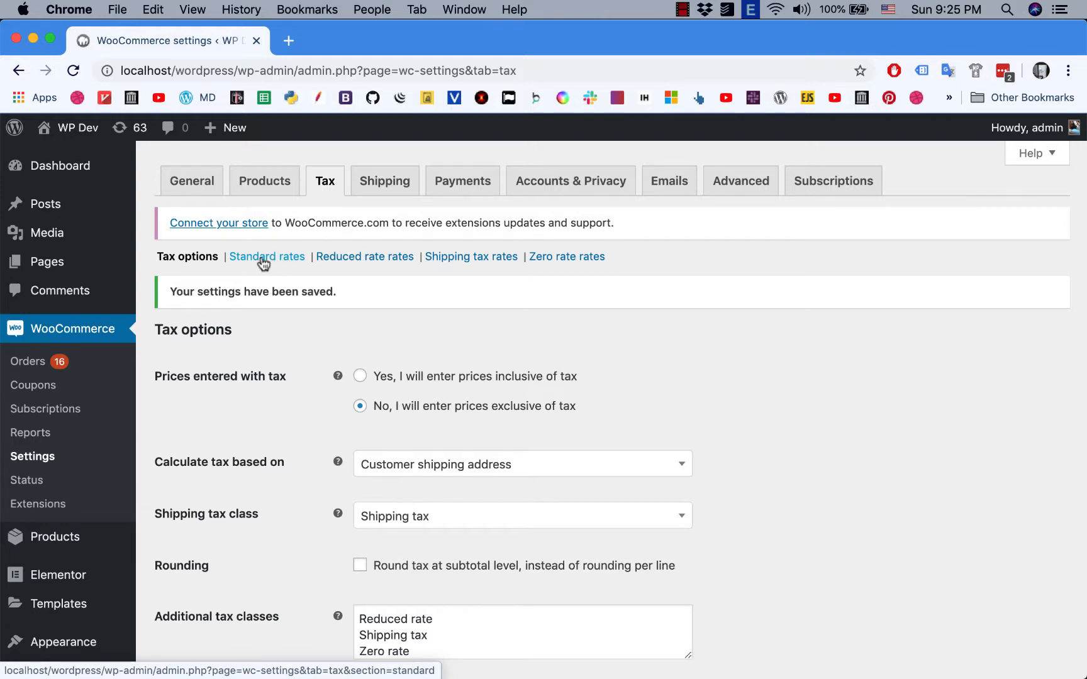
# - Insert a new row in the Standard tax rates with country code US
pyautogui.click(270, 263)
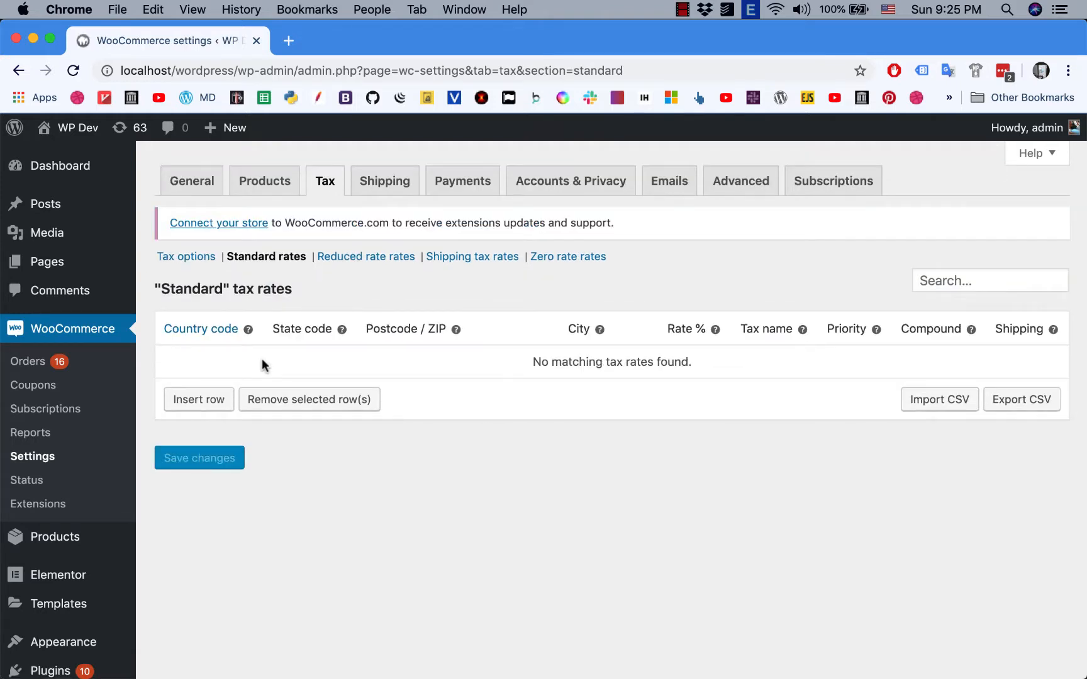
pyautogui.click(193, 400)
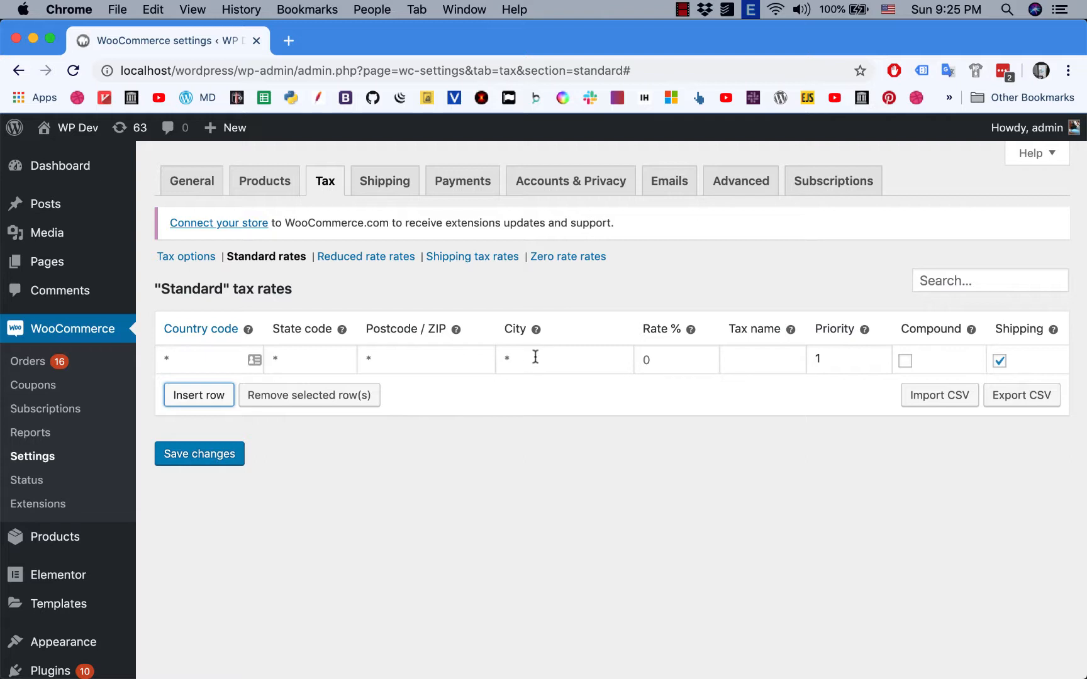
pyautogui.click(213, 358)
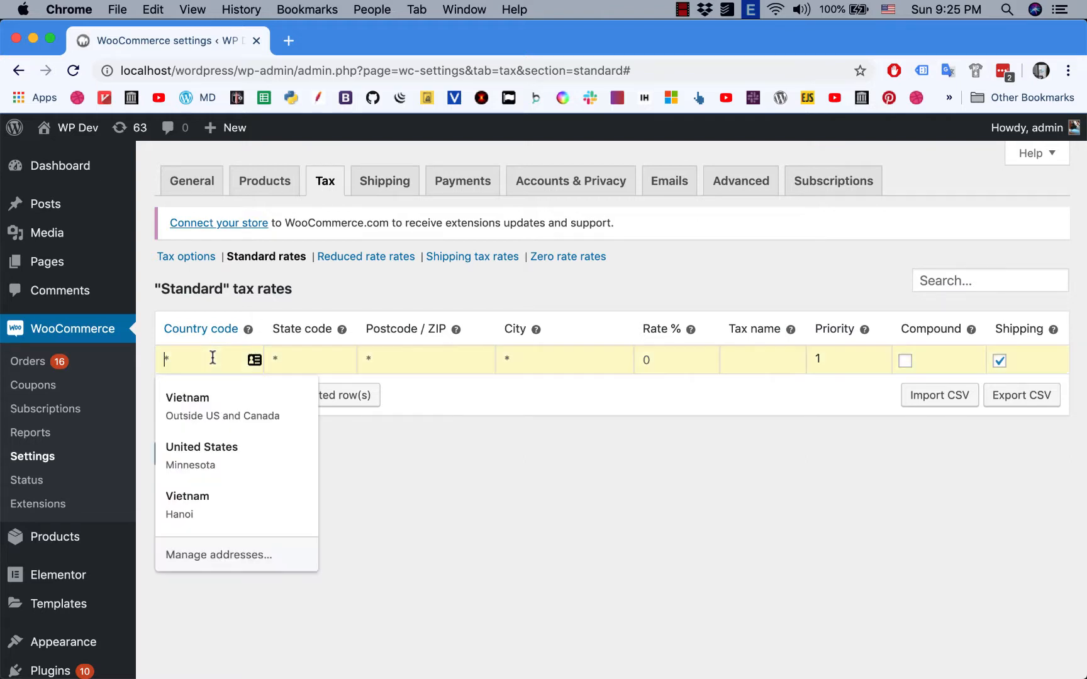
pyautogui.click(521, 463)
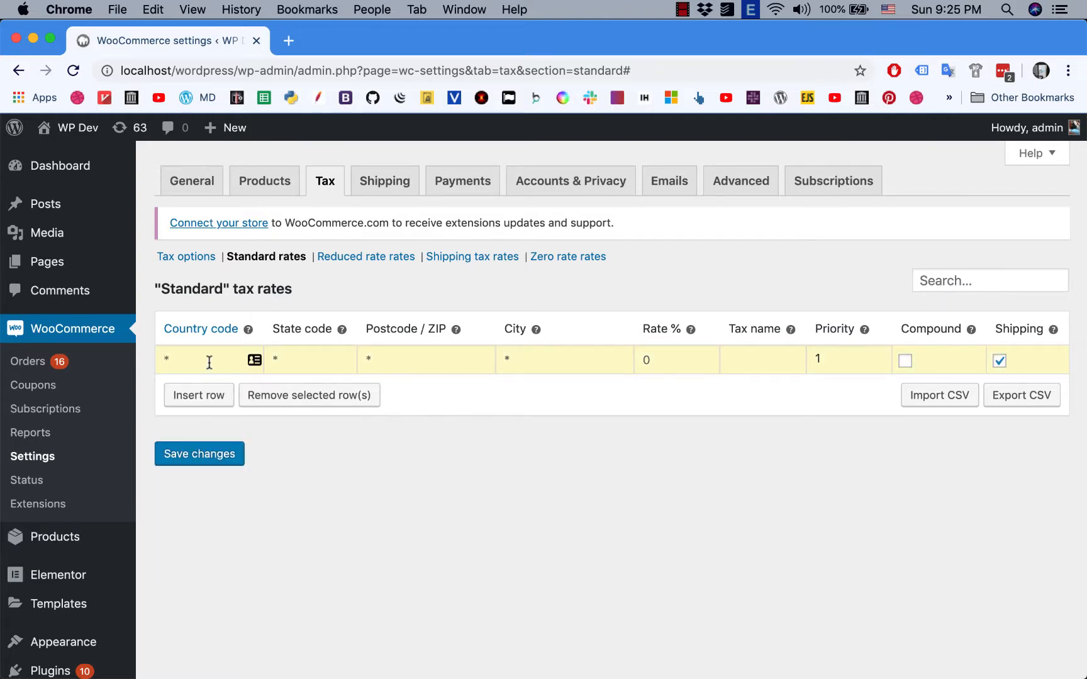
pyautogui.click(209, 362)
pyautogui.write('US')
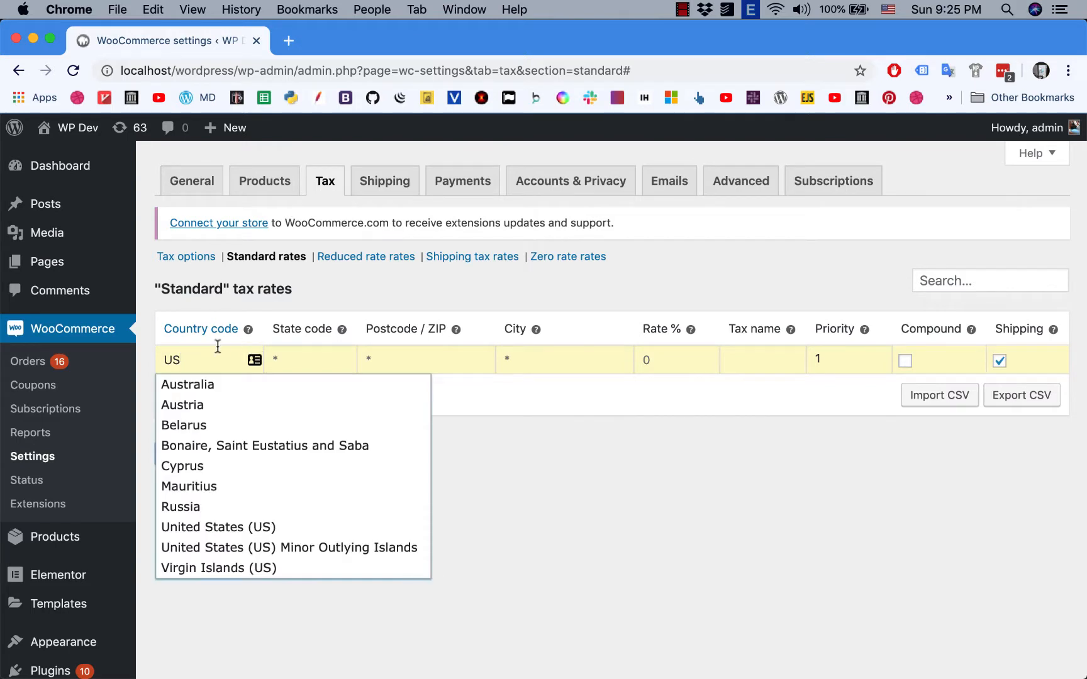
pyautogui.click(533, 425)
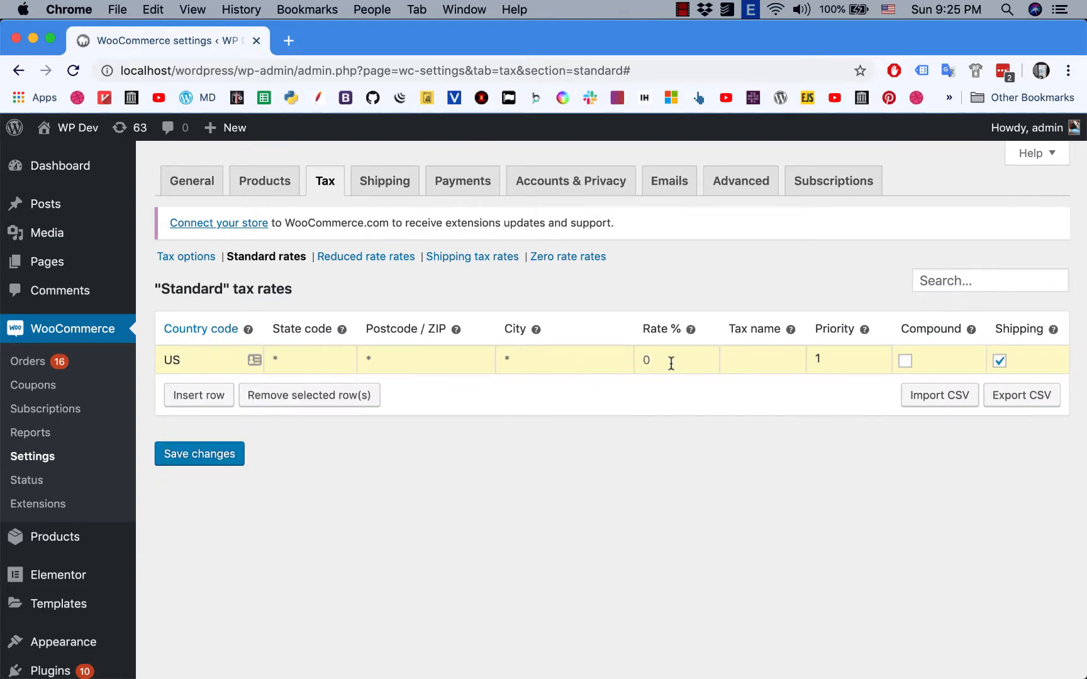
# - Set the US standard rate to 10%, turn off its application to shipping, and save the changes
pyautogui.write('10')
pyautogui.click(1000, 361)
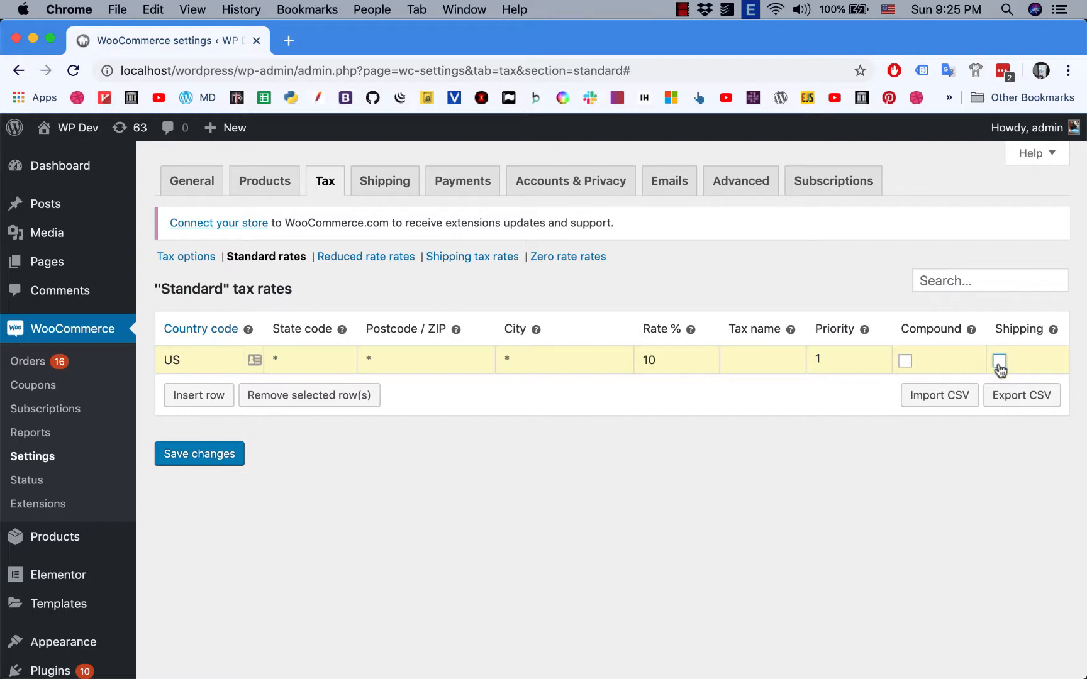
pyautogui.click(217, 457)
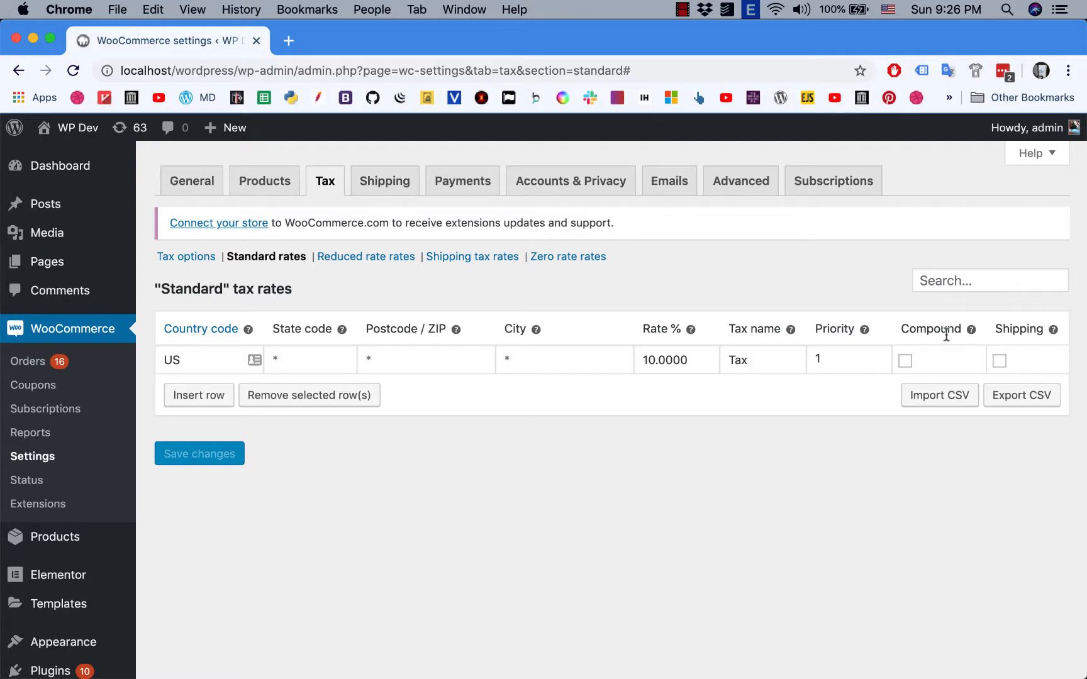
# - Open the store's shop page at localhost/wordpress/shop in a new incognito window
pyautogui.click(1068, 71)
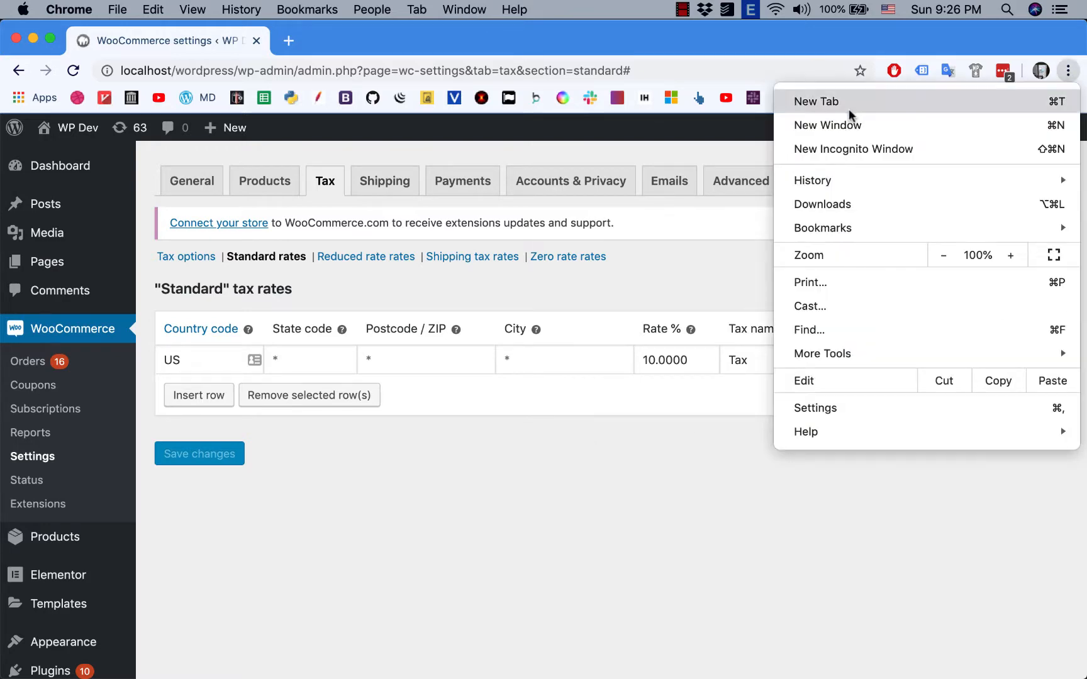
pyautogui.click(867, 150)
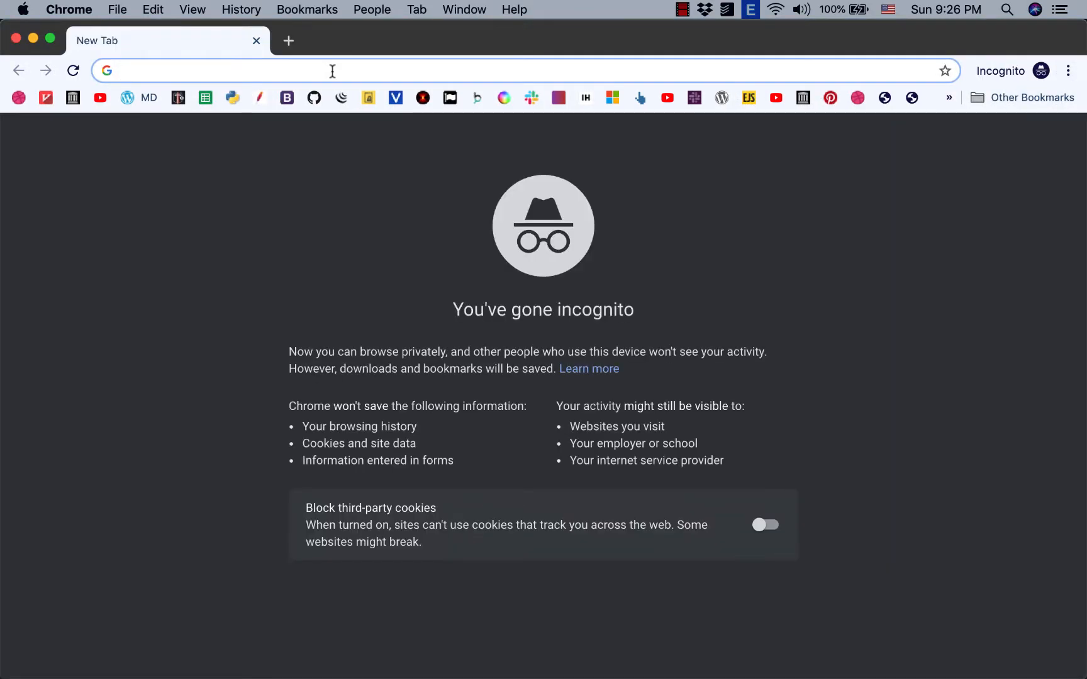
pyautogui.write('localhost/wordp')
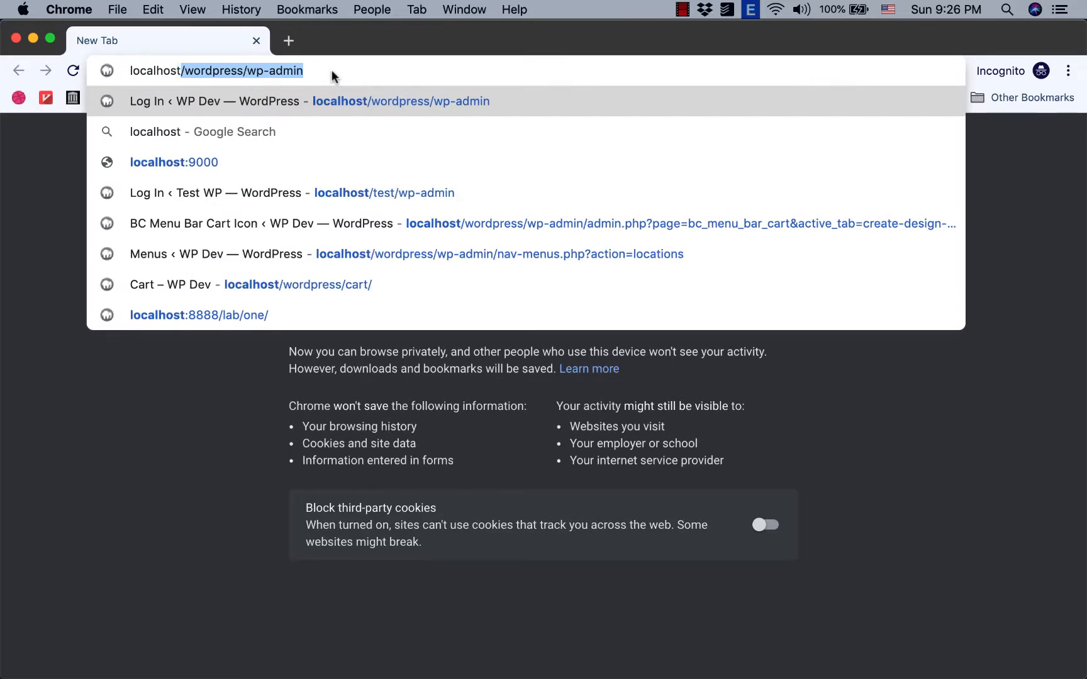
pyautogui.write('shop')
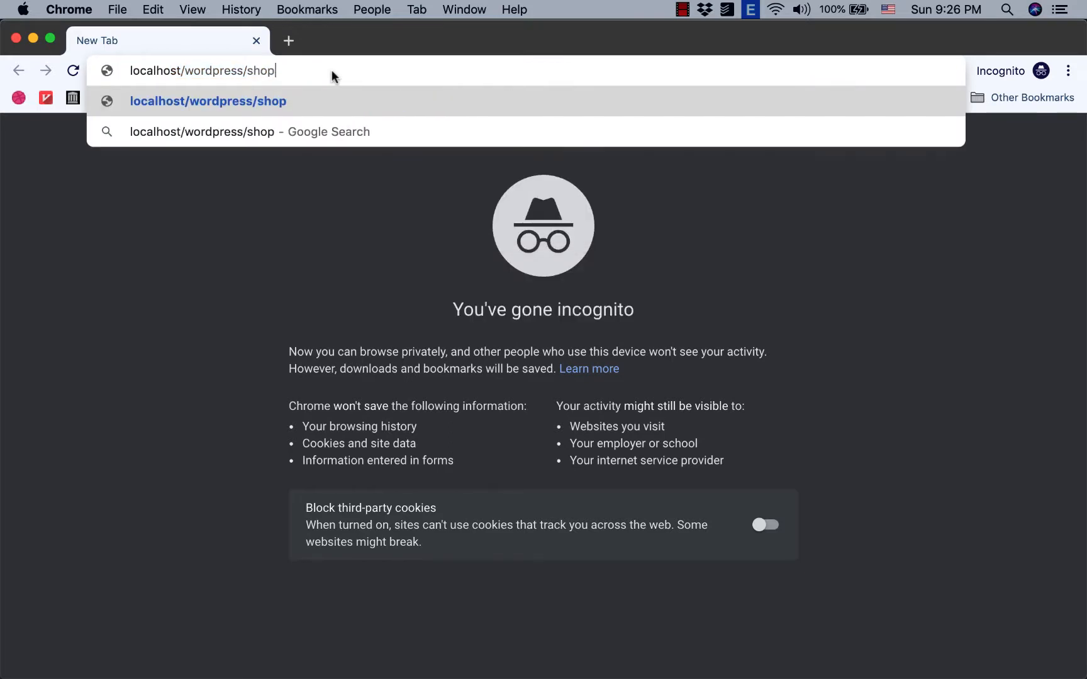
pyautogui.press('Return')
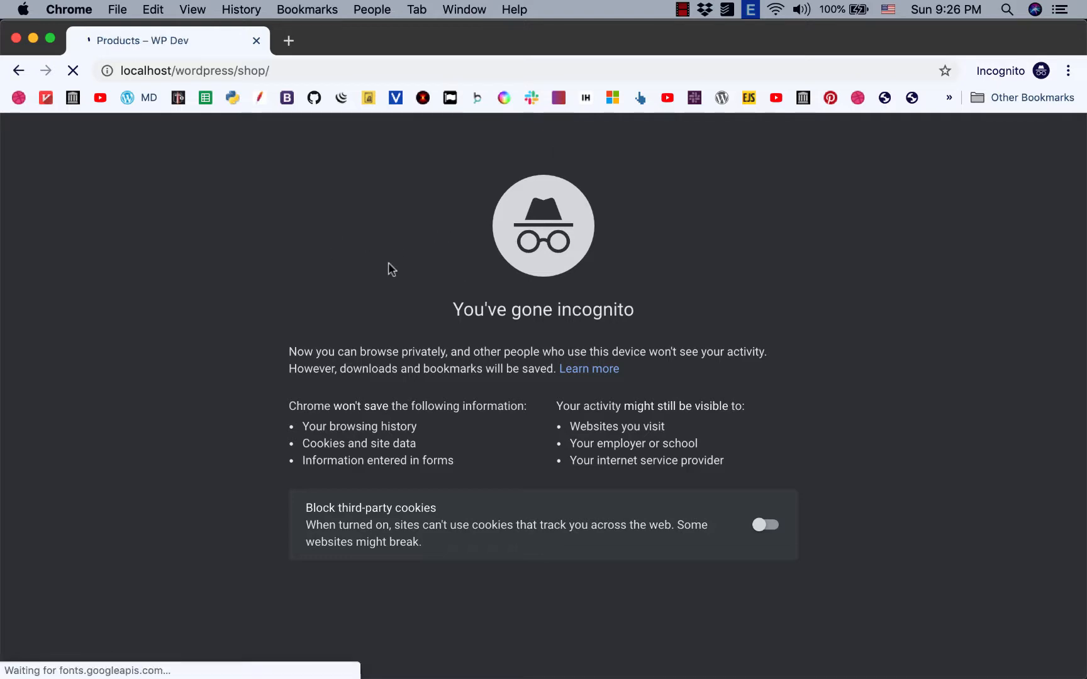
# - Add two ATTRACO Women's Athletic One Piece Swimsuits and three Century Star Women's Tummy Control Swimwear to the cart
pyautogui.scroll(-6, 394, 270)
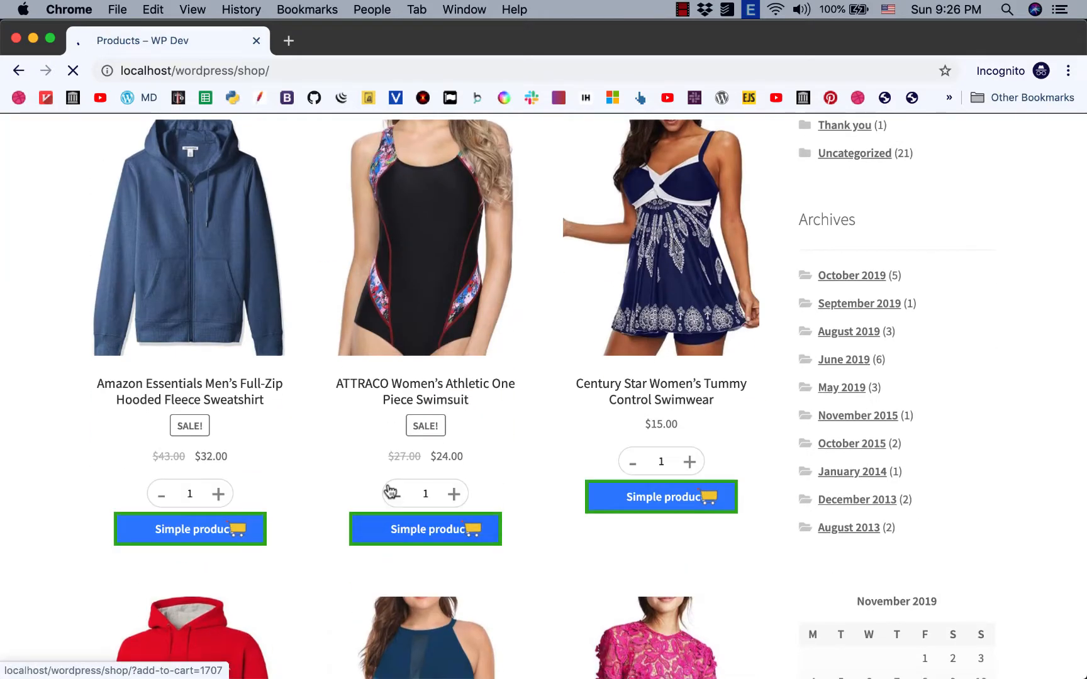
pyautogui.click(454, 495)
pyautogui.click(439, 524)
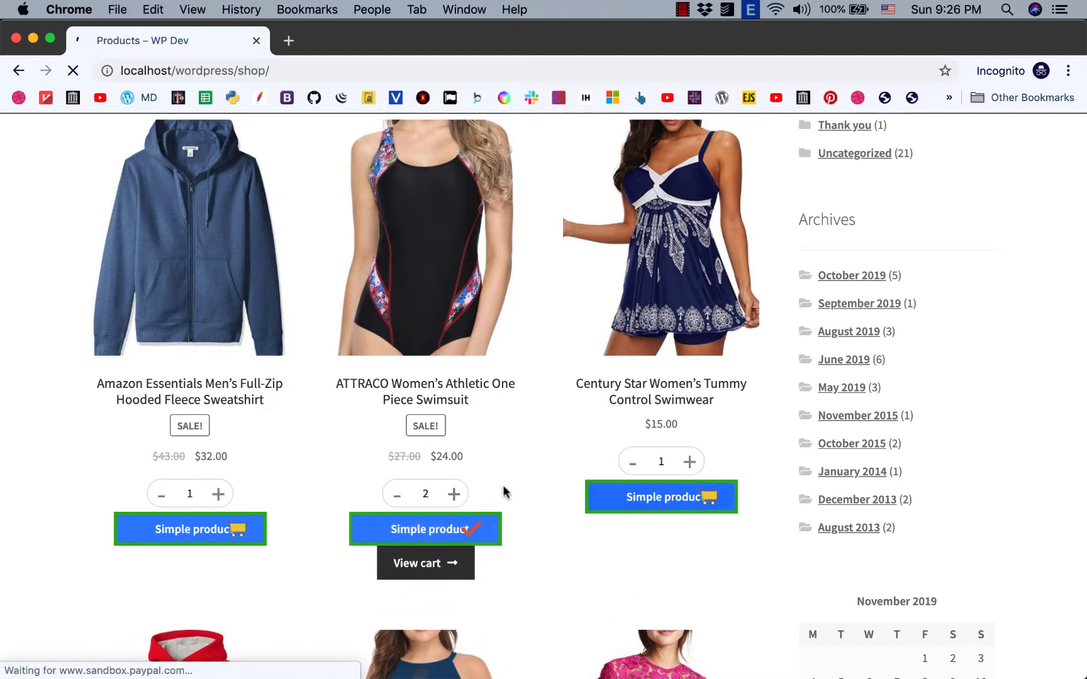
pyautogui.click(690, 462)
pyautogui.click(689, 463)
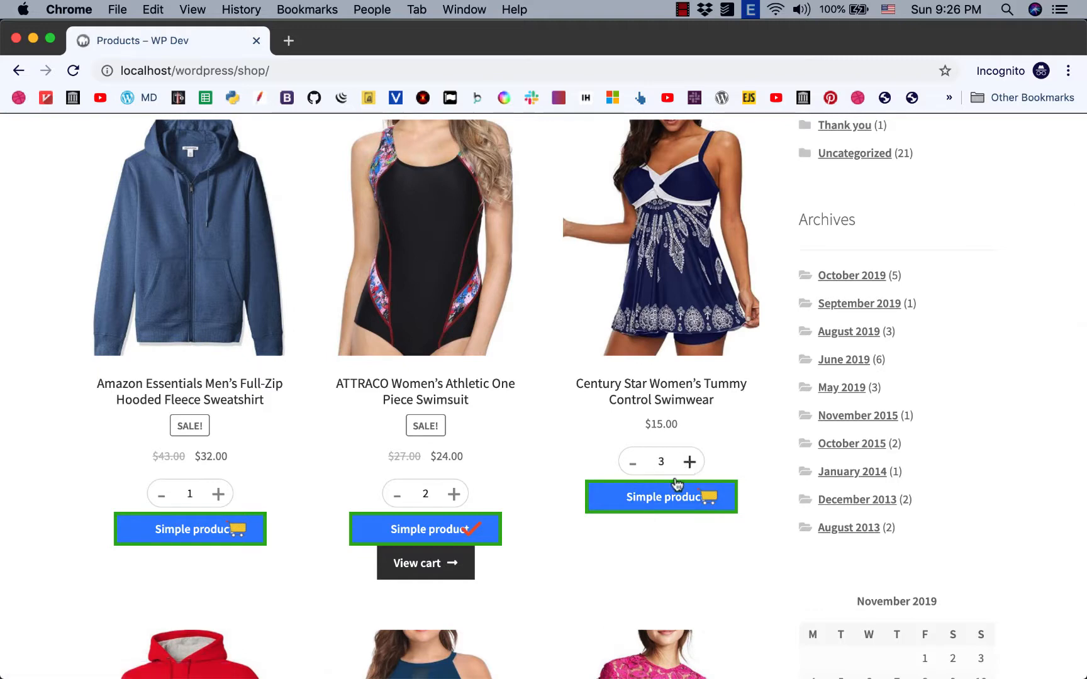
pyautogui.click(658, 499)
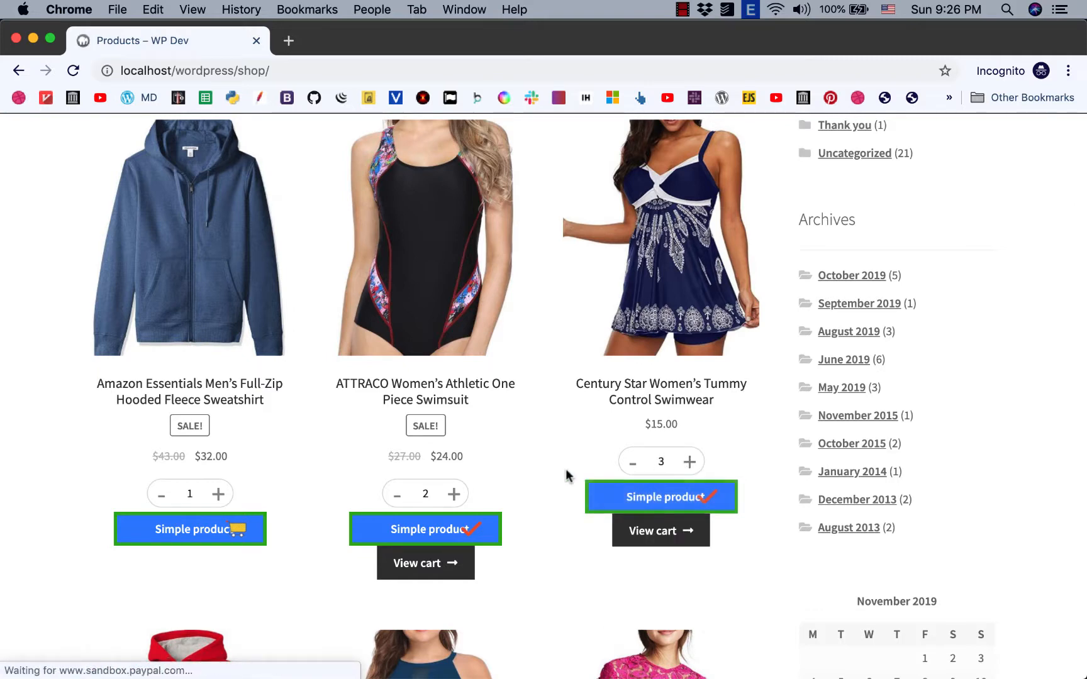
# - Open the cart and proceed to the checkout page
pyautogui.scroll(6, 566, 473)
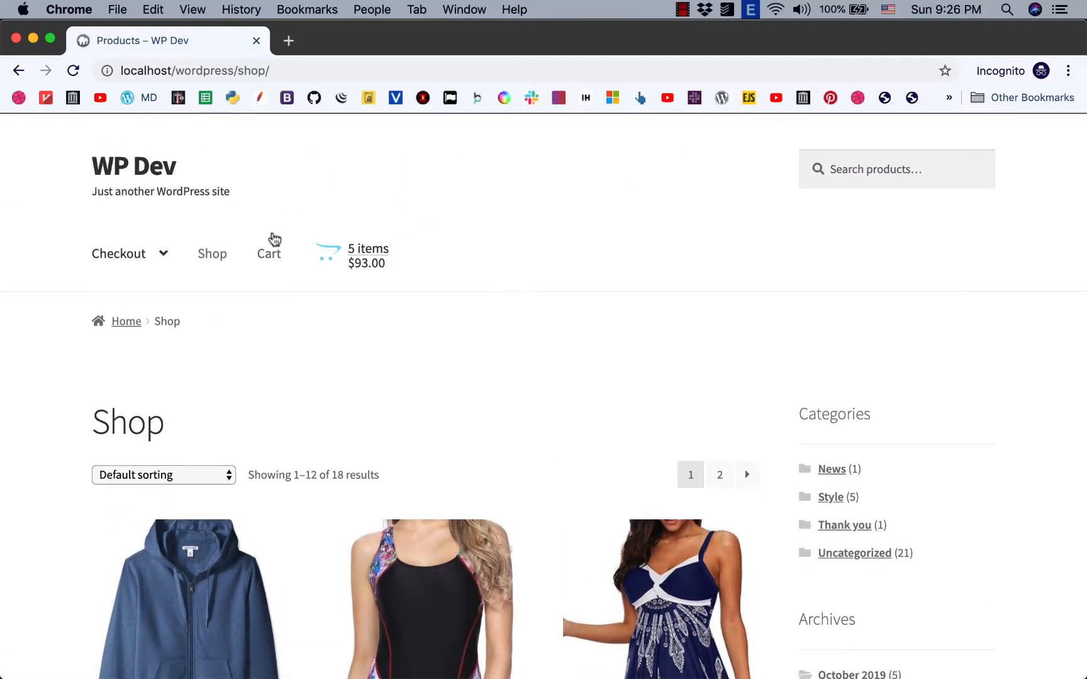
pyautogui.click(269, 253)
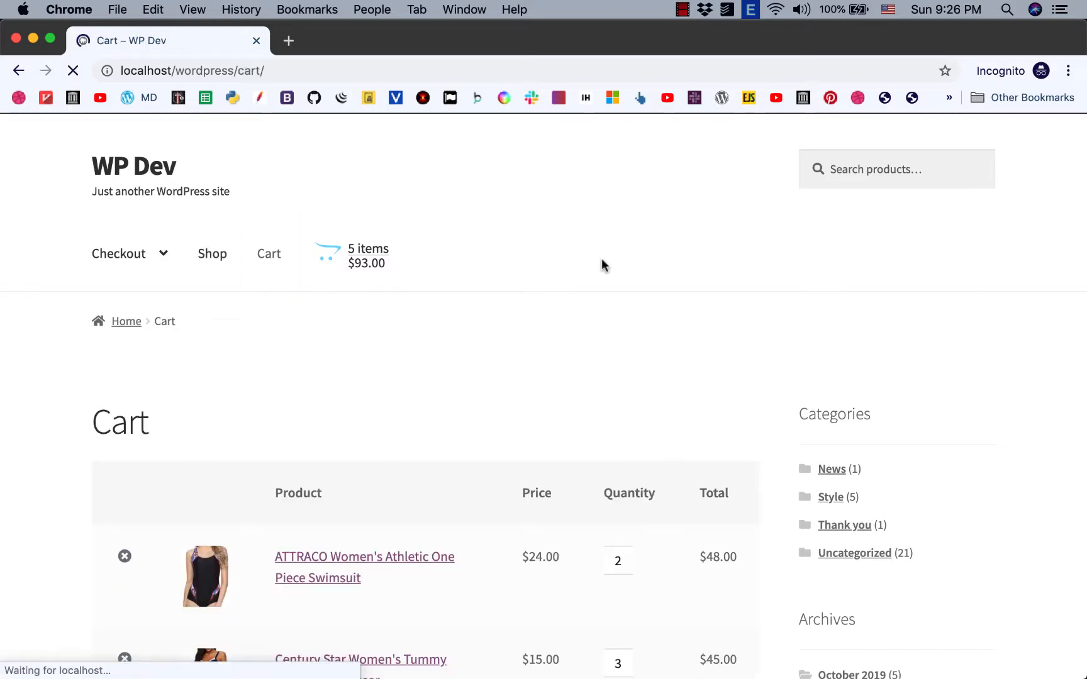
pyautogui.scroll(-1, 579, 315)
pyautogui.scroll(-10, 575, 336)
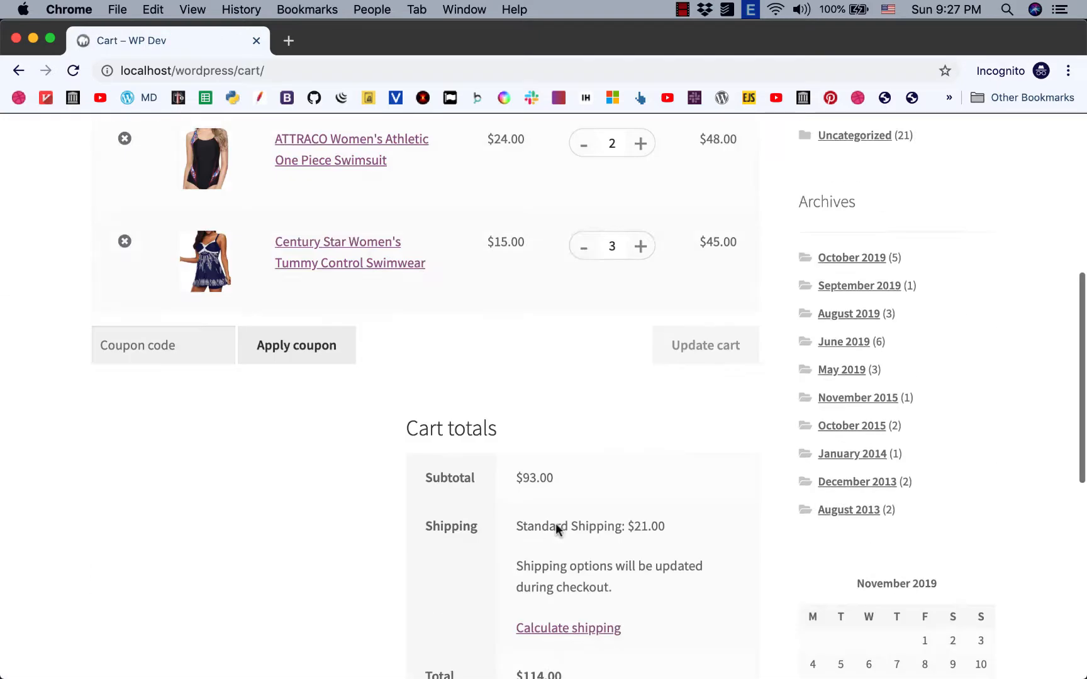
pyautogui.click(598, 464)
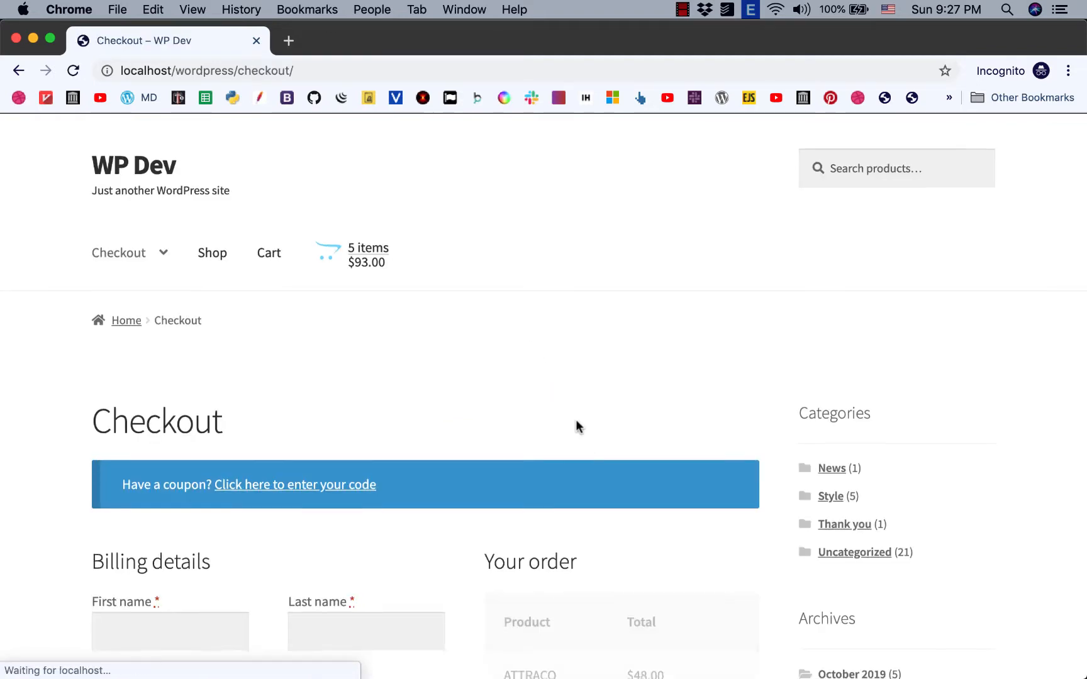
# - Set the billing country on the checkout form to United States (US)
pyautogui.scroll(-5, 576, 427)
pyautogui.scroll(-2, 576, 427)
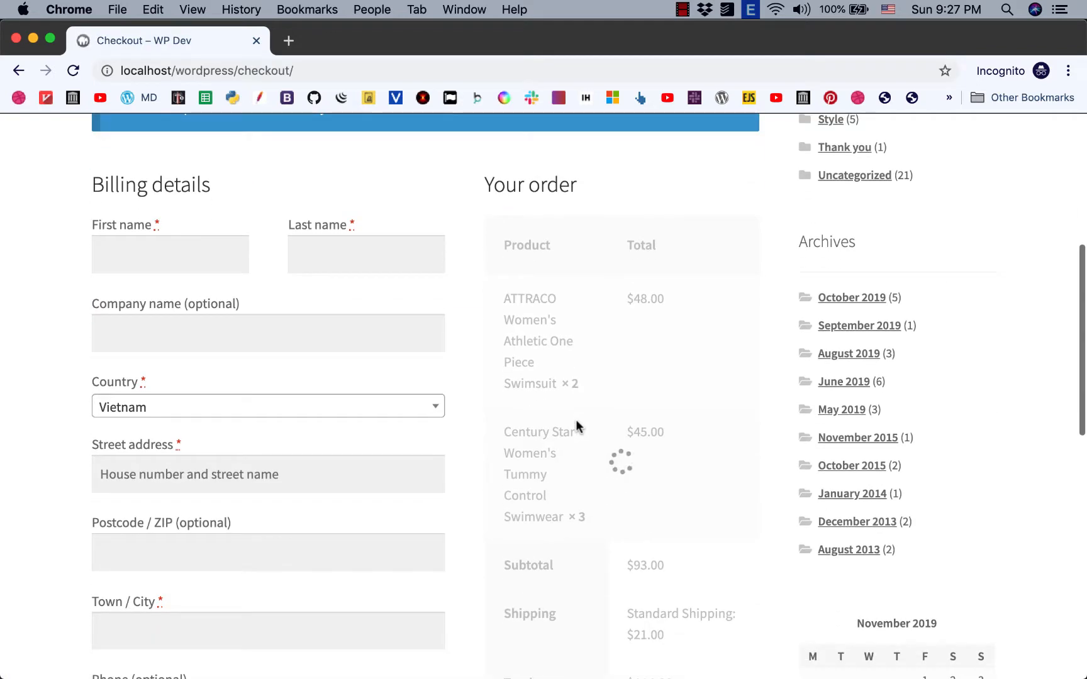
pyautogui.scroll(-3, 575, 427)
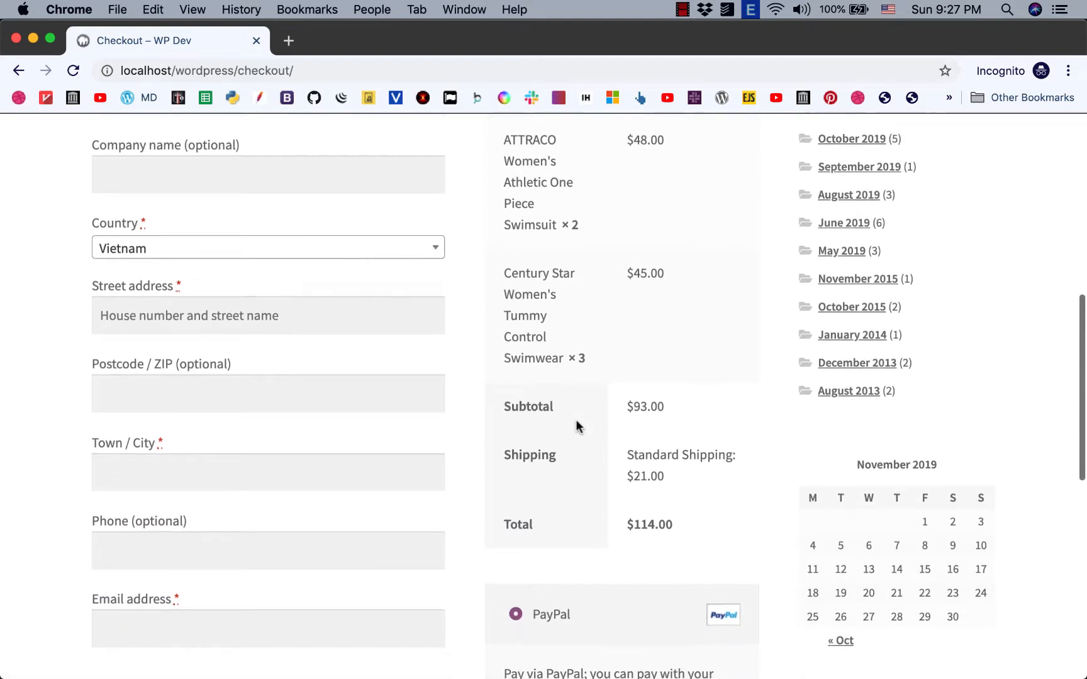
pyautogui.scroll(-4, 576, 427)
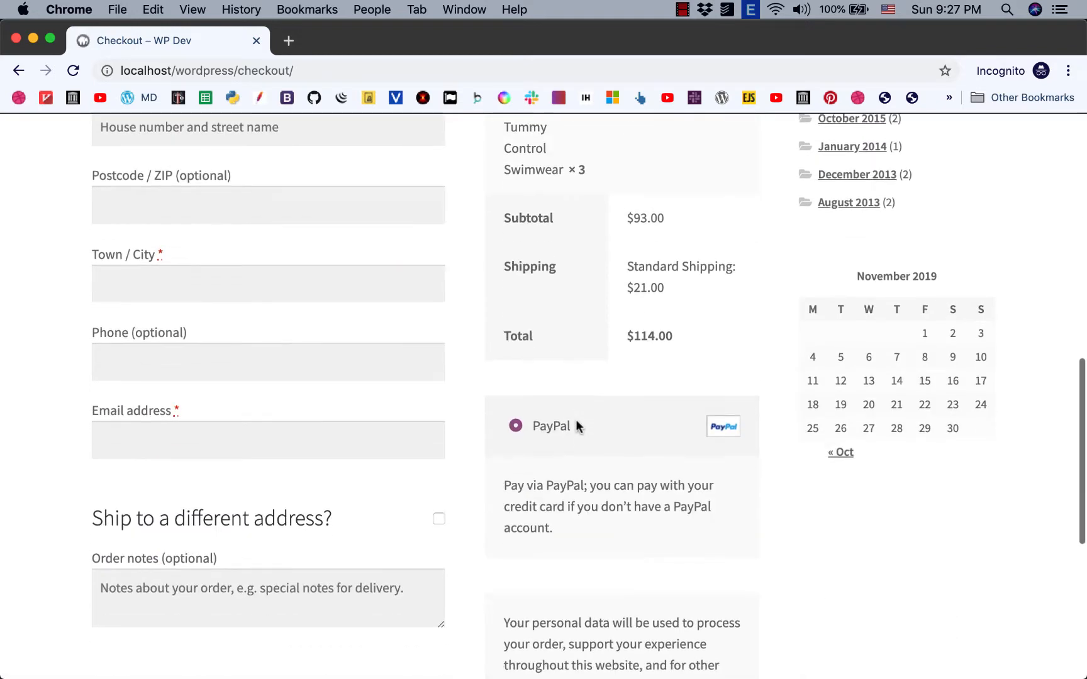
pyautogui.scroll(8, 576, 427)
pyautogui.click(169, 344)
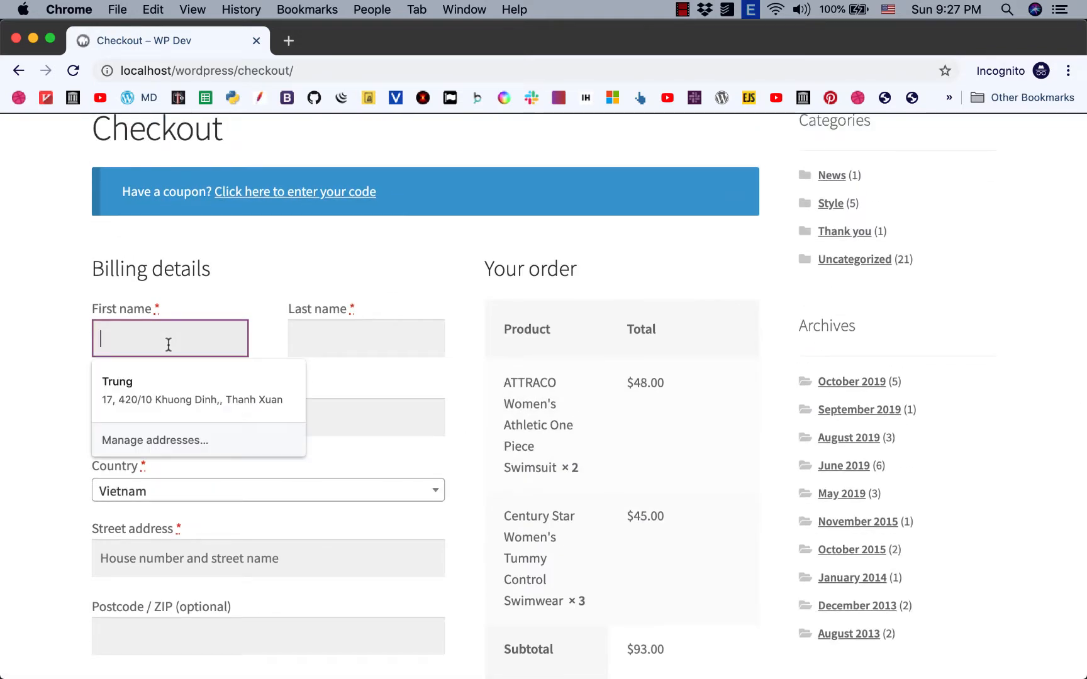
pyautogui.click(28, 359)
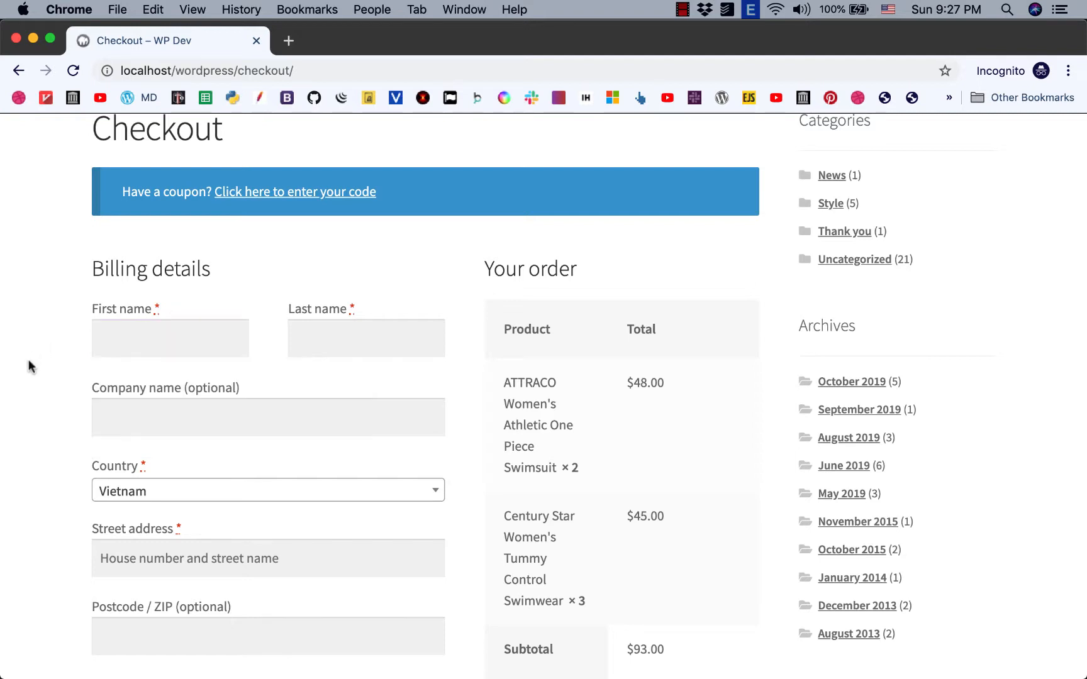
pyautogui.click(171, 490)
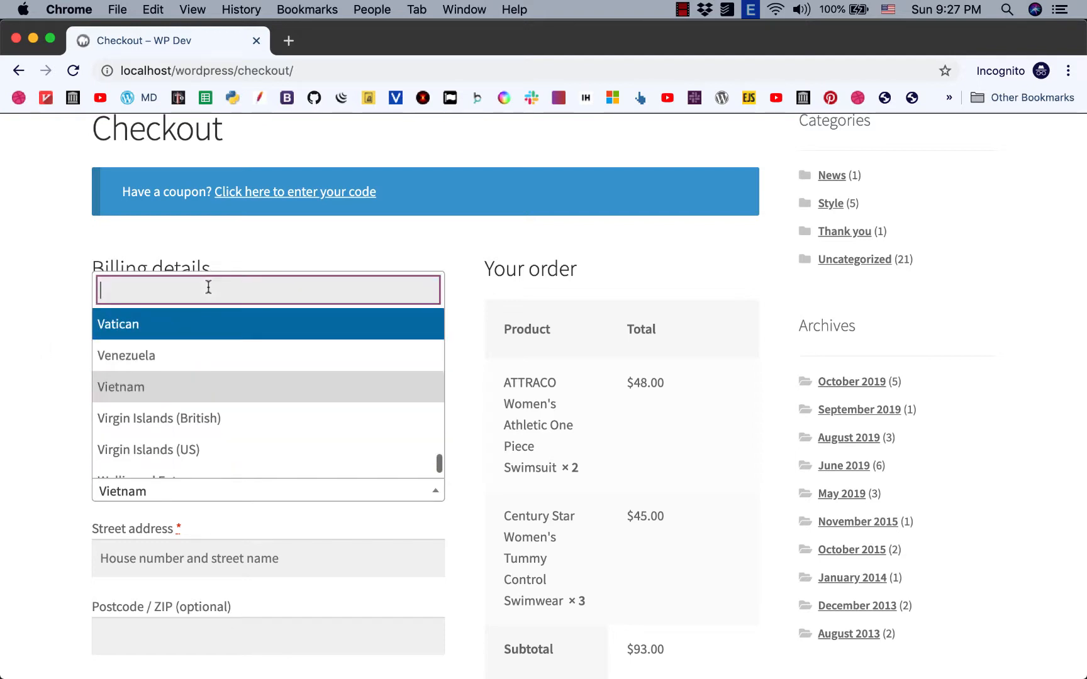
pyautogui.write('Unite')
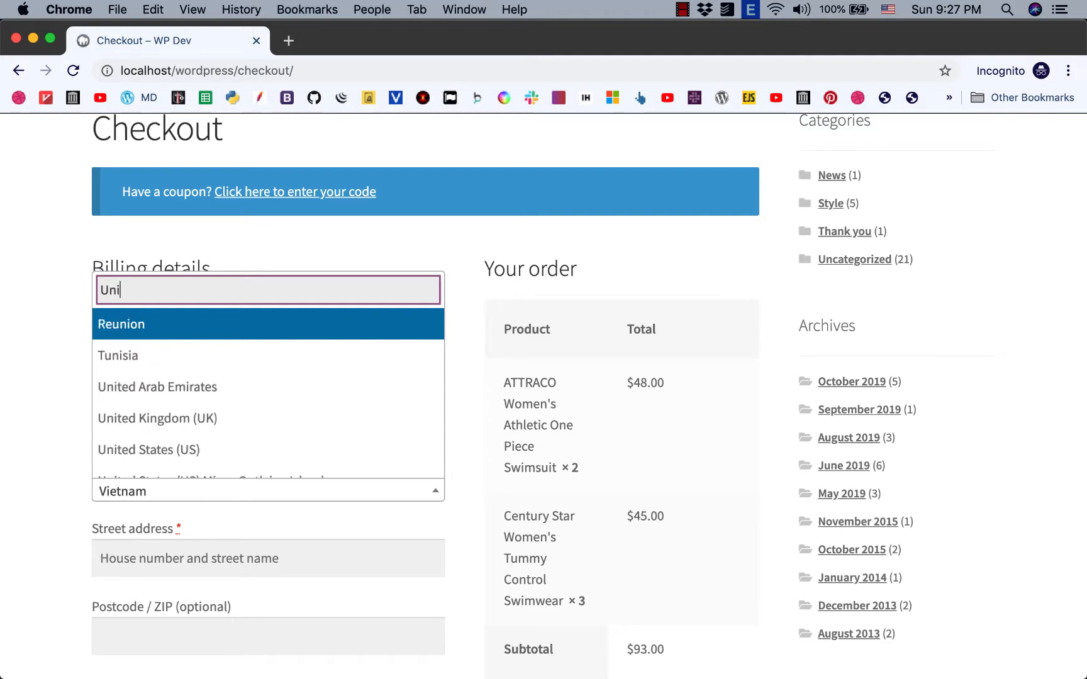
pyautogui.click(200, 427)
pyautogui.click(45, 383)
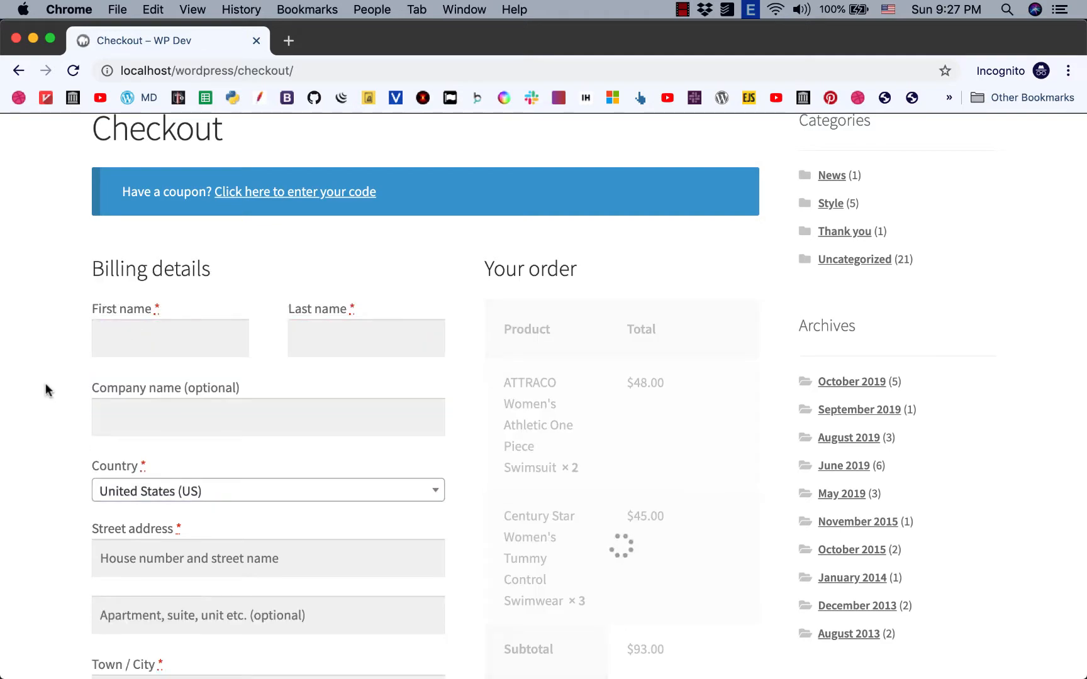
# - Examine the tax against the subtotal, shipping and total in the checkout order summary
pyautogui.scroll(-1, 639, 474)
pyautogui.scroll(-3, 639, 477)
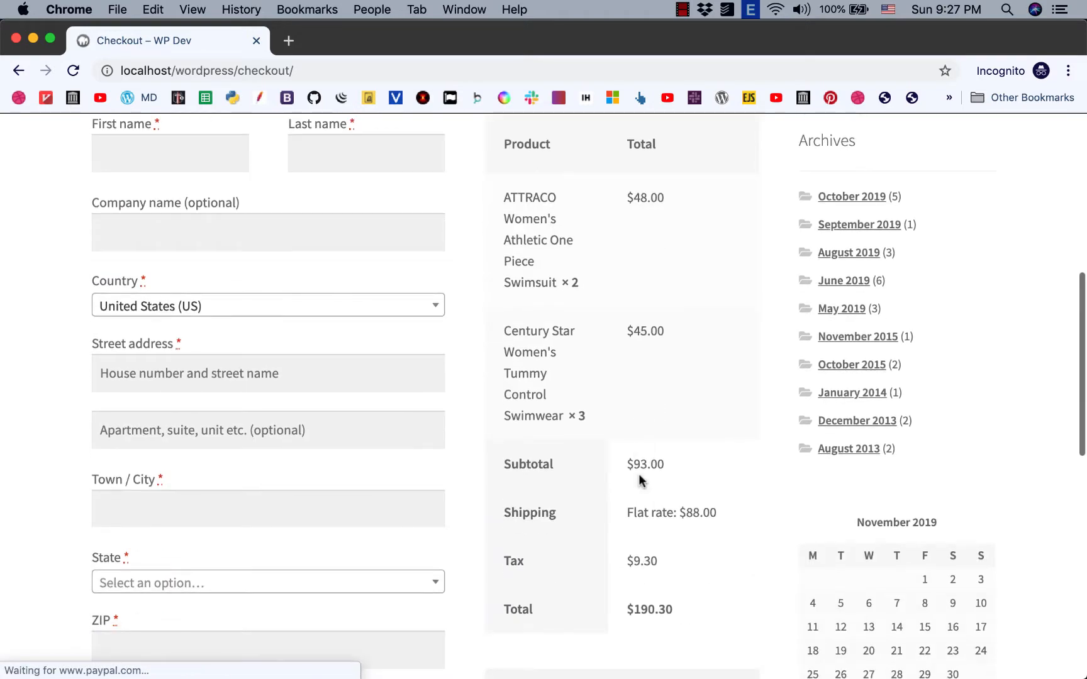
pyautogui.scroll(-1, 639, 476)
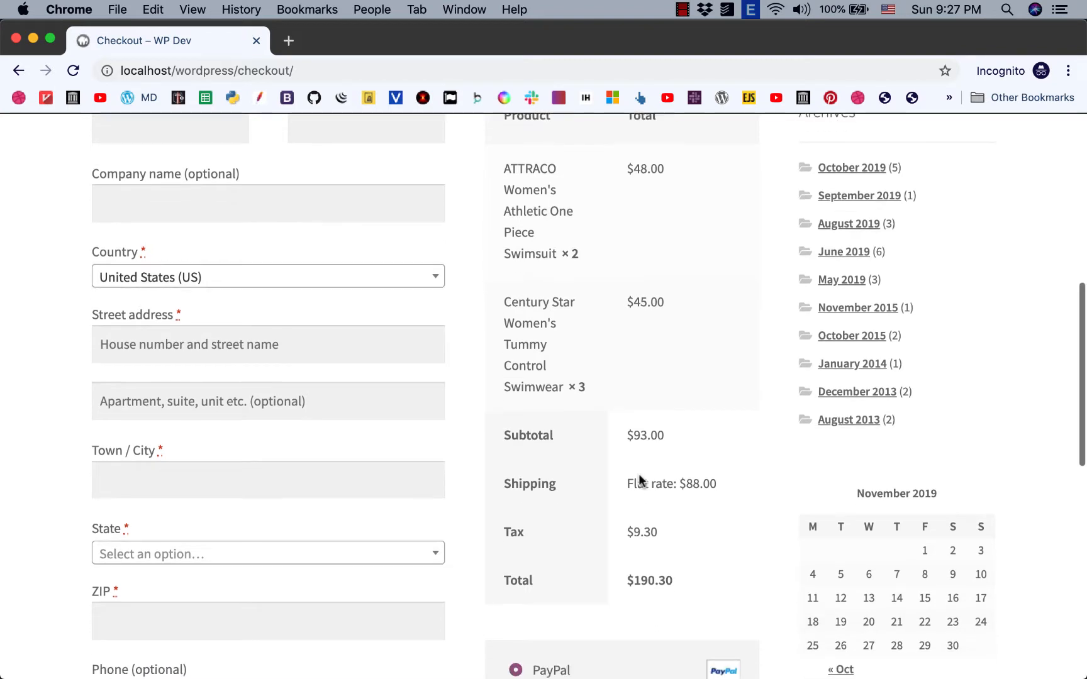
pyautogui.moveTo(626, 540); pyautogui.dragTo(664, 536)
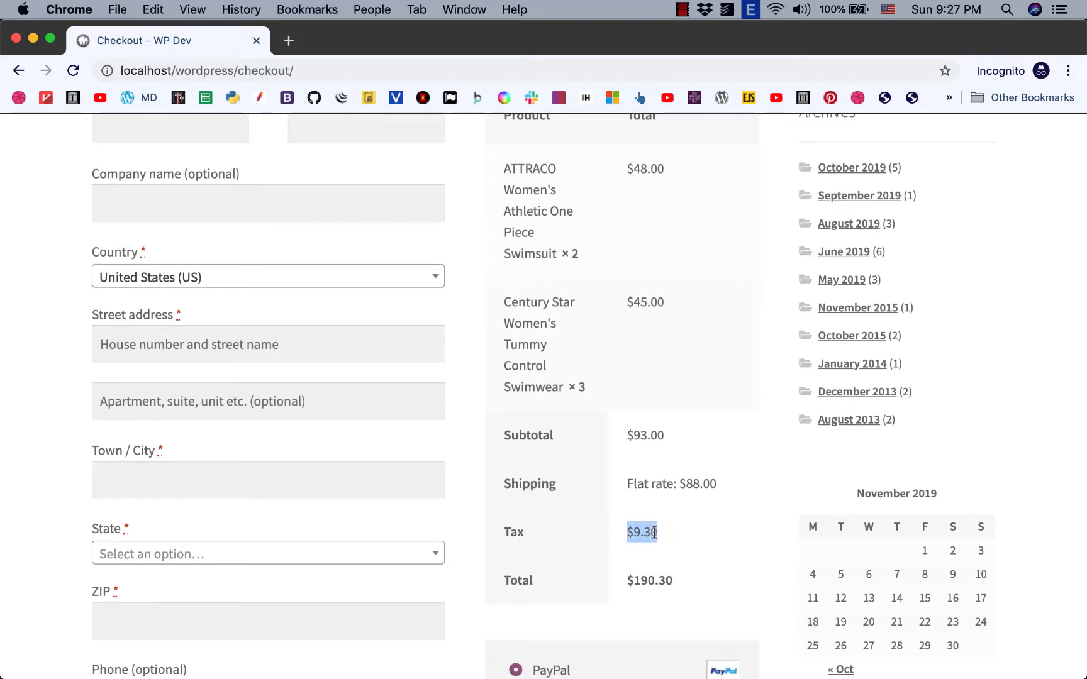
pyautogui.click(654, 533)
pyautogui.scroll(-1, 674, 542)
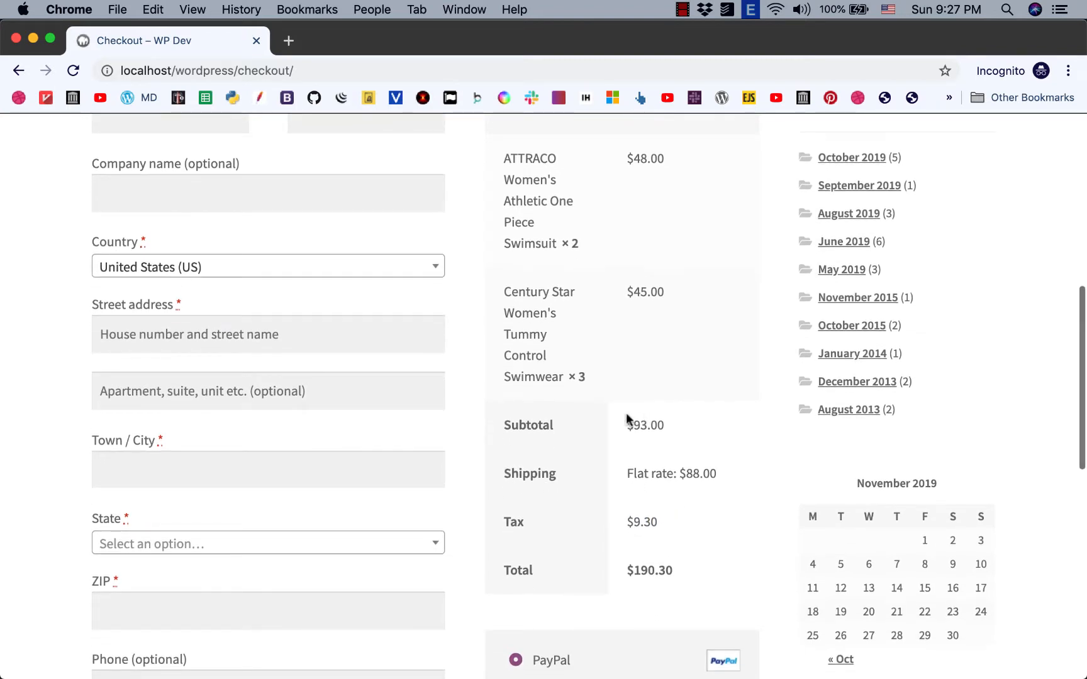
pyautogui.moveTo(620, 427); pyautogui.dragTo(677, 426)
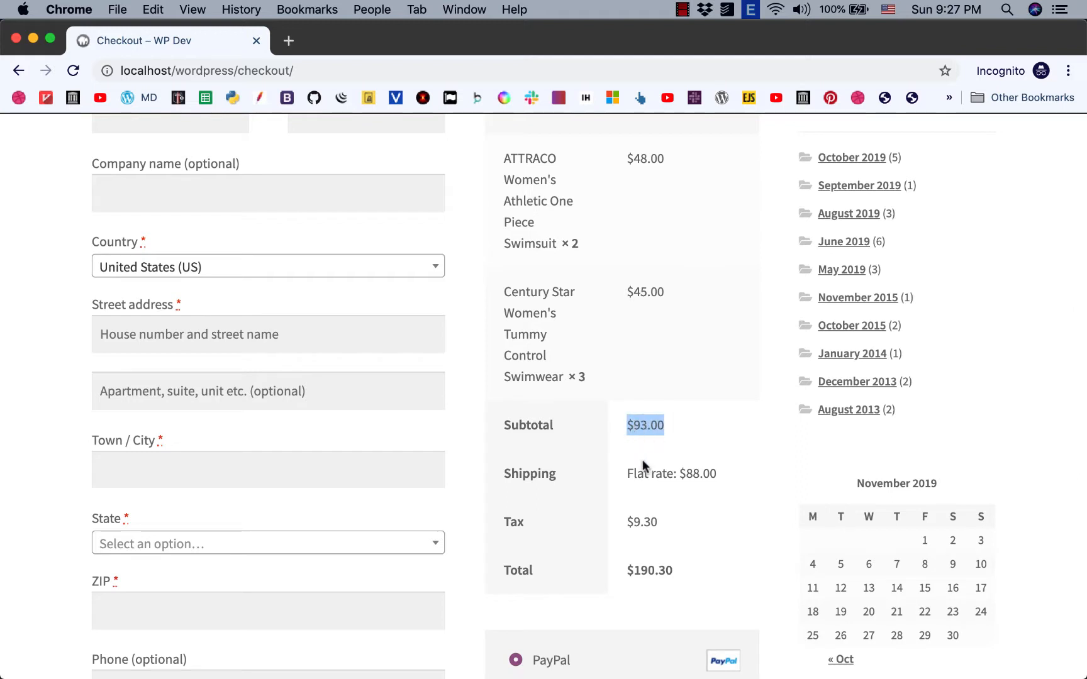
pyautogui.click(701, 482)
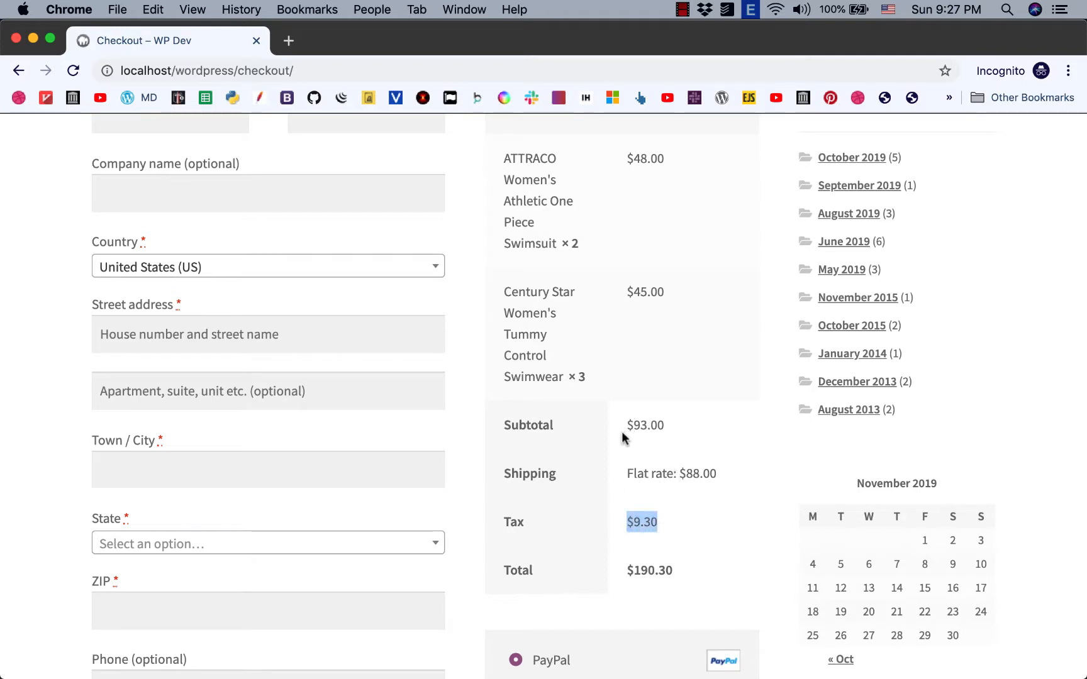
pyautogui.moveTo(626, 426); pyautogui.dragTo(684, 425)
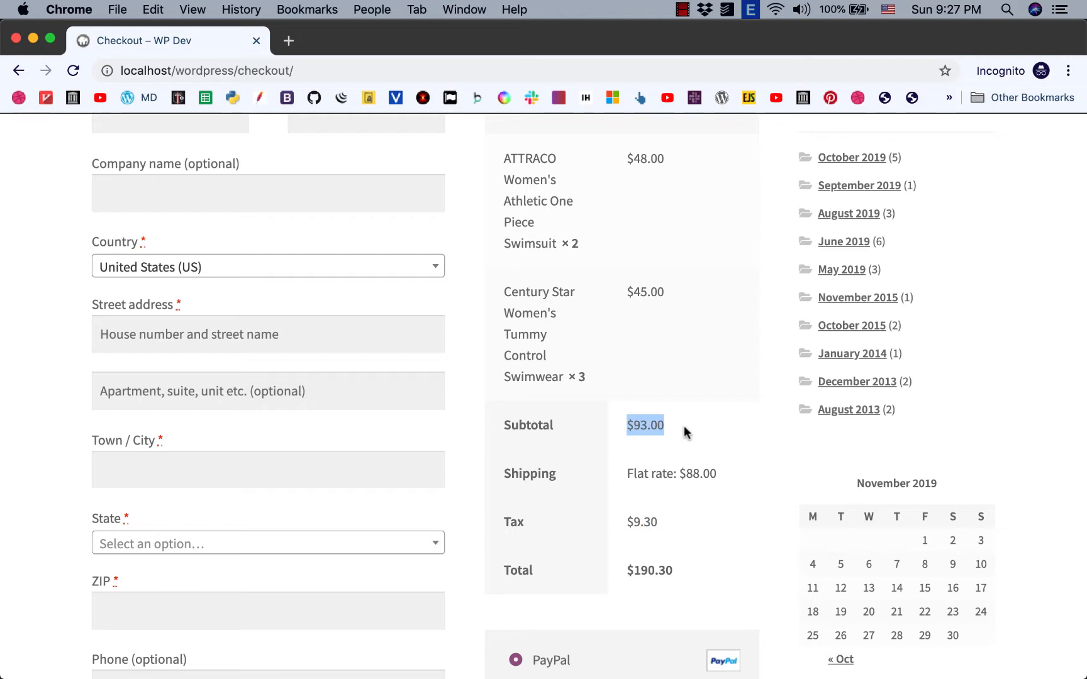
pyautogui.click(635, 538)
pyautogui.doubleClick(646, 577)
pyautogui.doubleClick(647, 577)
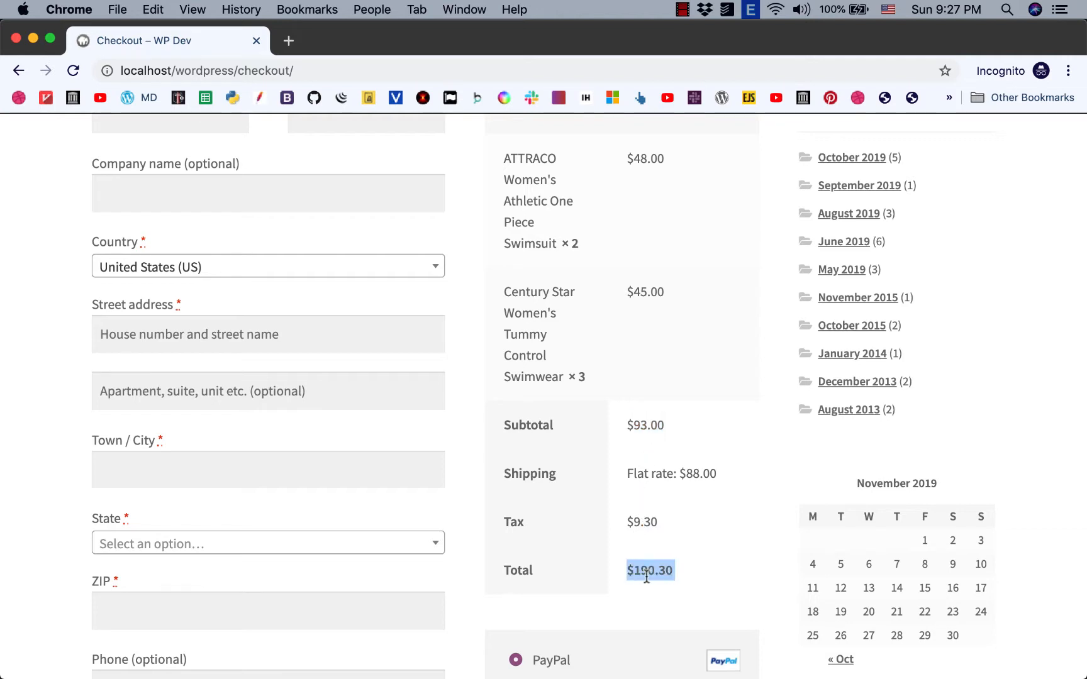